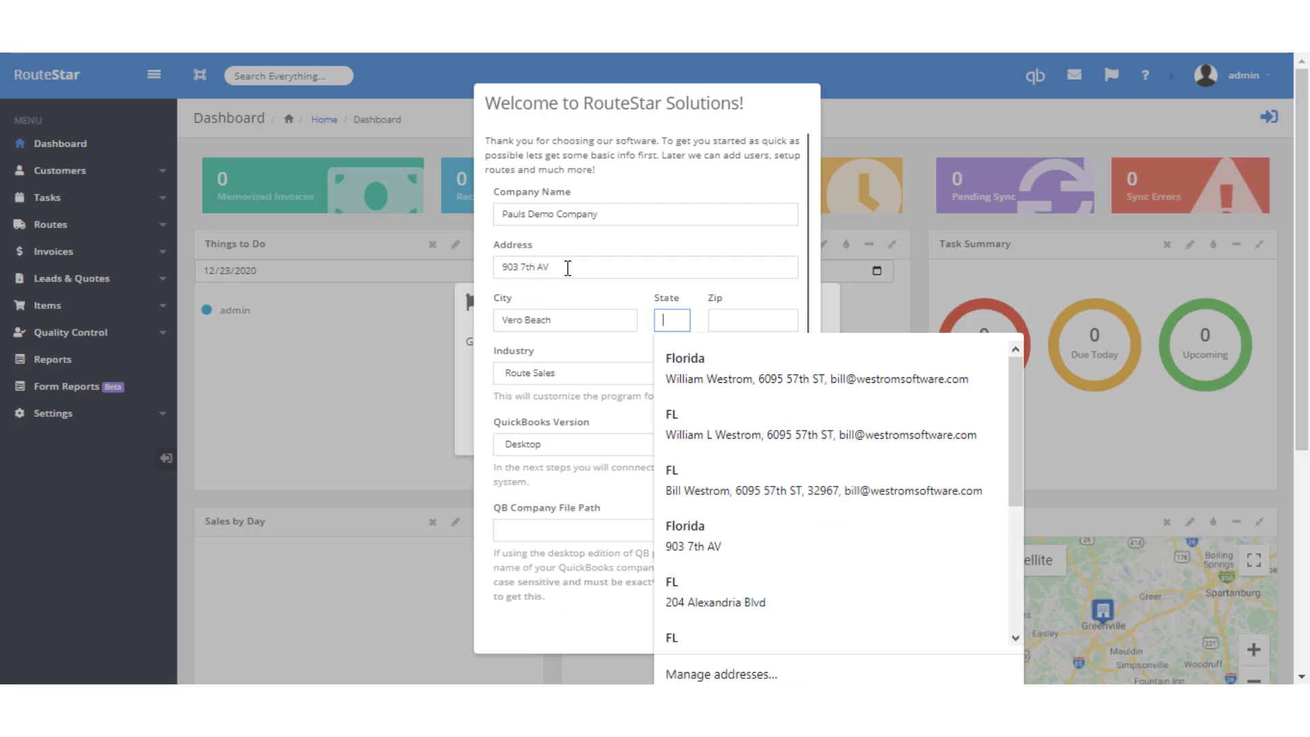
# Enter the company's state and zip code in the setup form, keeping Desktop as the QuickBooks version
pyautogui.write('FL')
pyautogui.press('Tab')
pyautogui.write('32960')
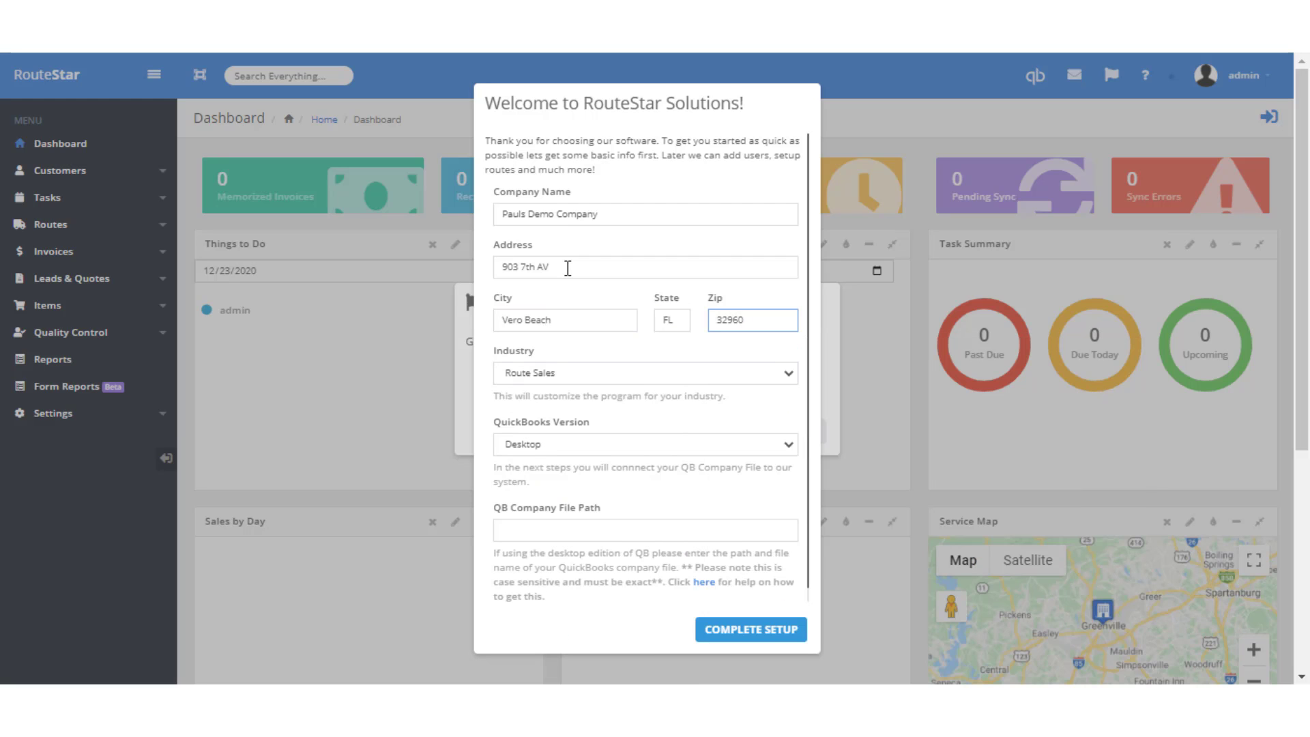
pyautogui.press('Tab')
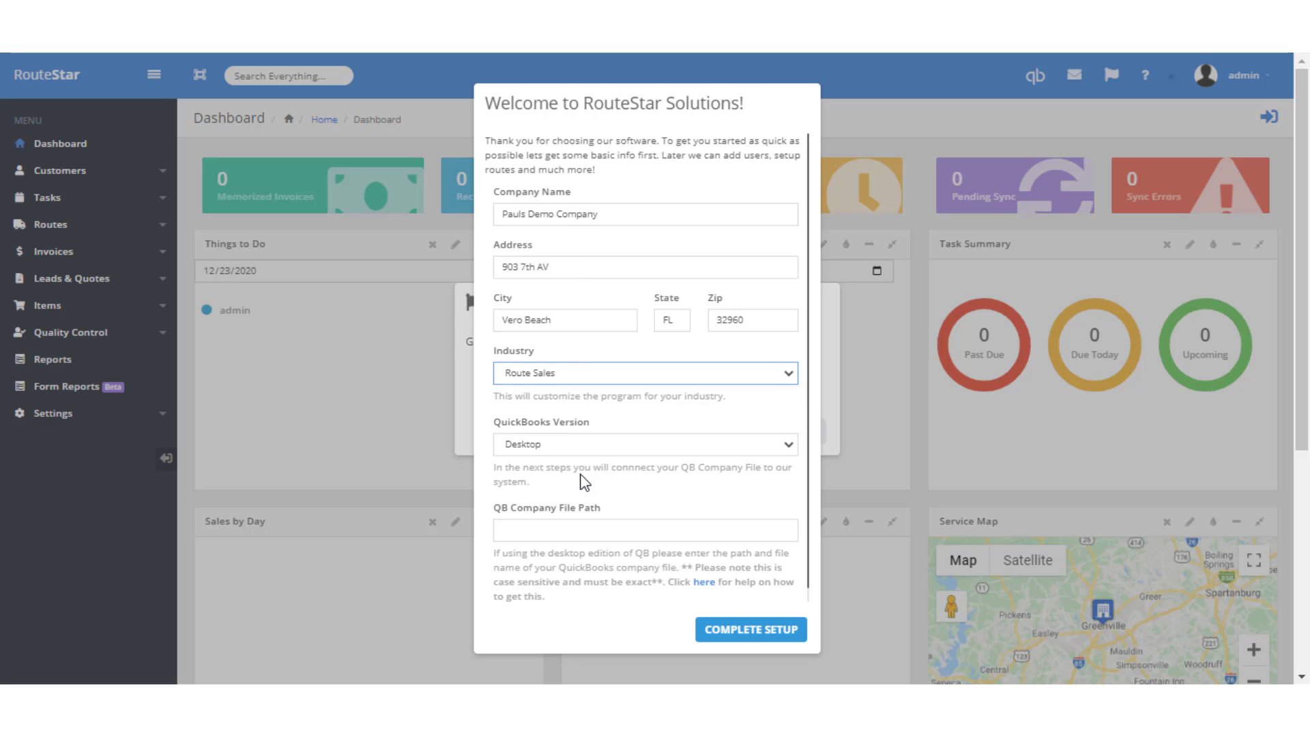
pyautogui.click(582, 447)
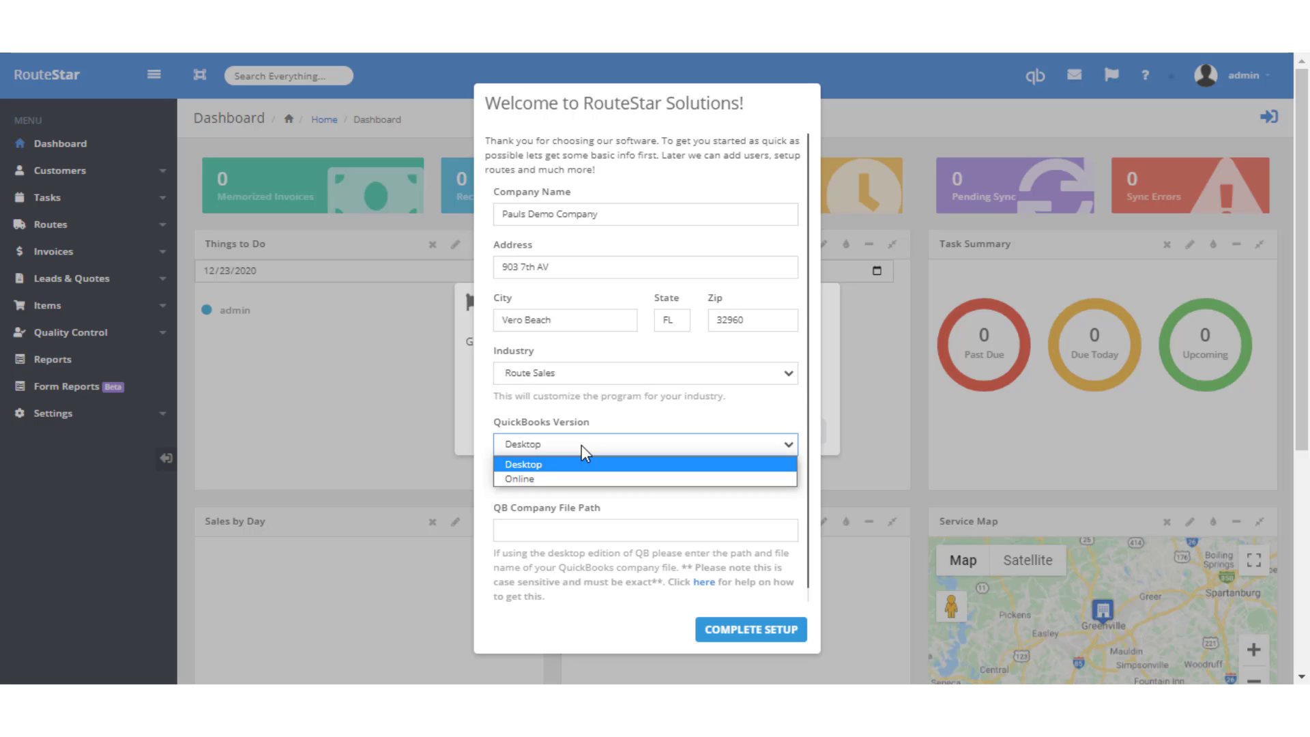
pyautogui.click(581, 445)
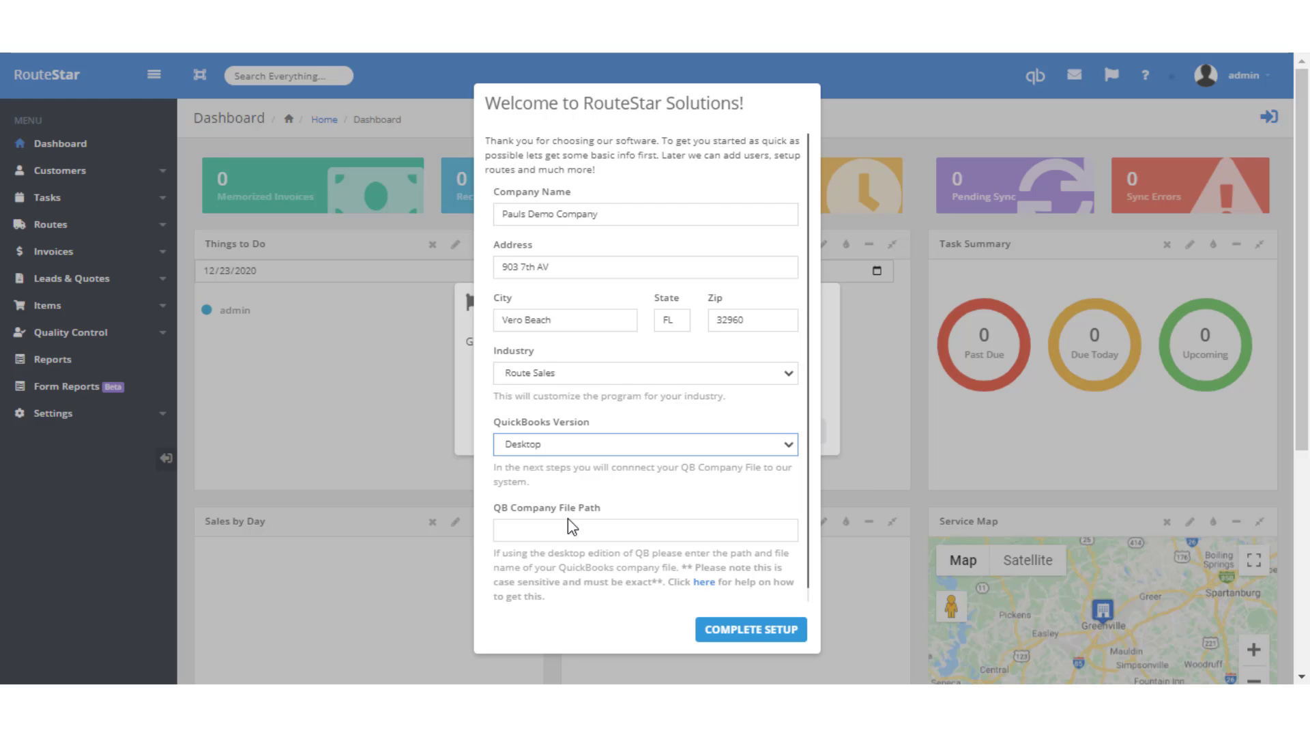
# Switch to QuickBooks Desktop, show the product information, and copy the company file's full location path
pyautogui.moveTo(686, 697)
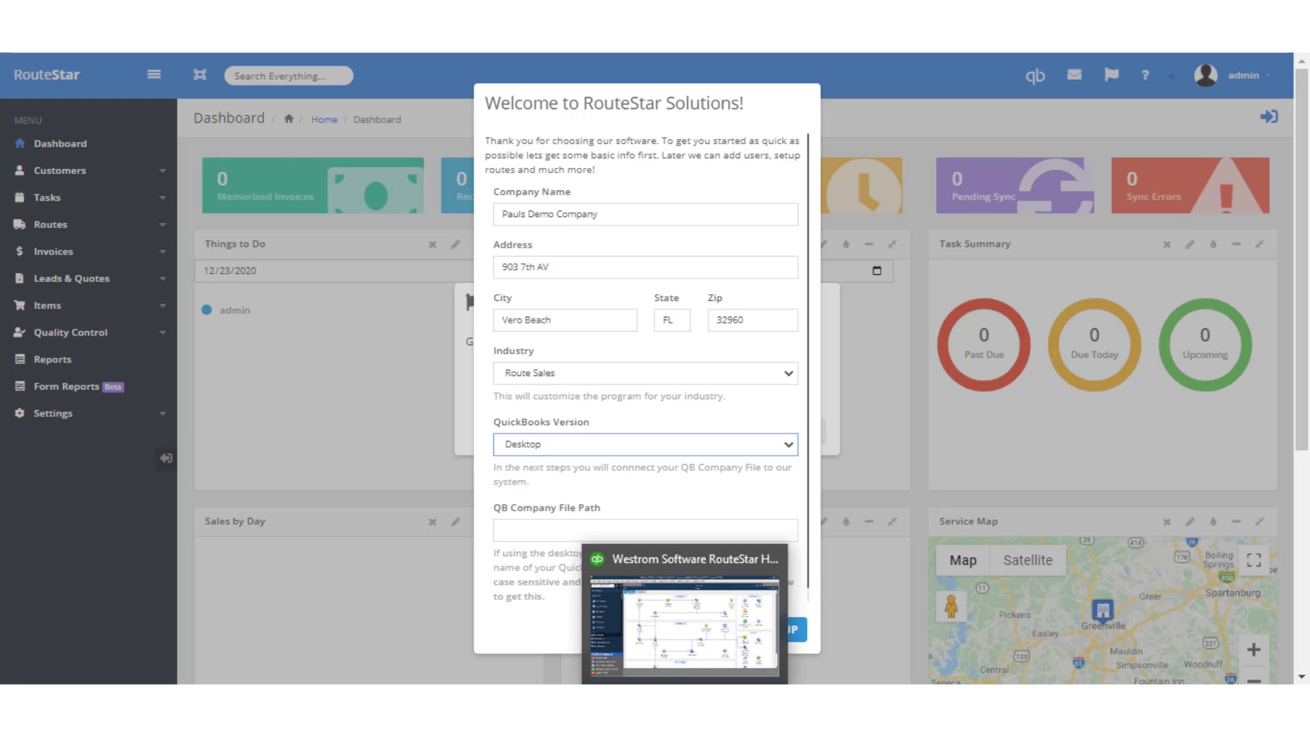
pyautogui.click(653, 607)
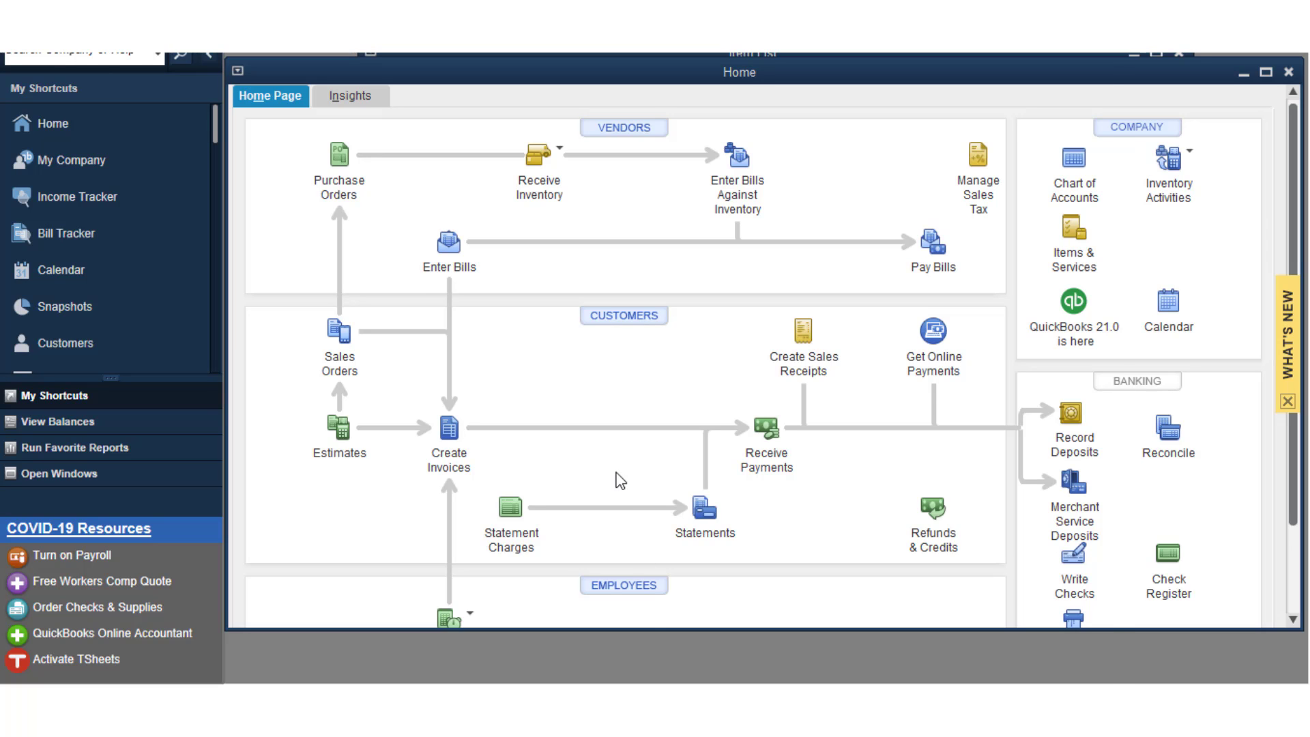
pyautogui.press('F2')
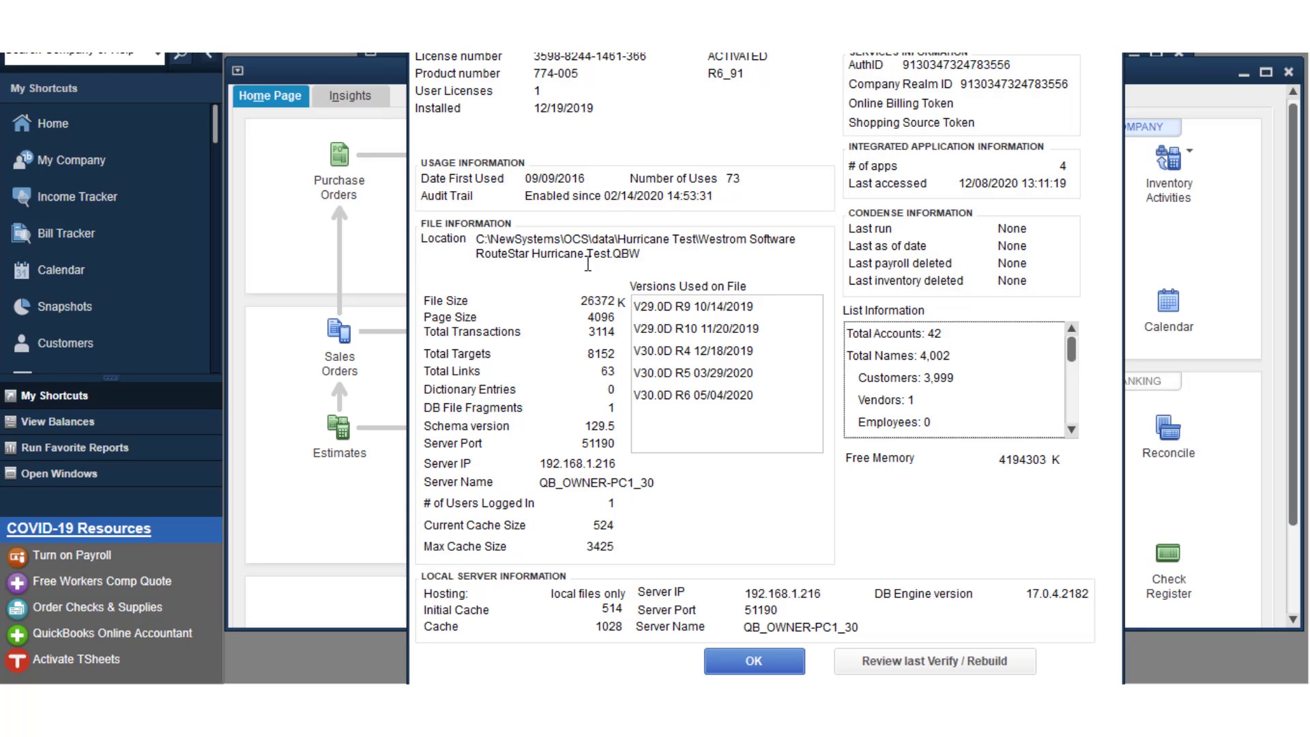
pyautogui.moveTo(645, 253); pyautogui.dragTo(481, 245)
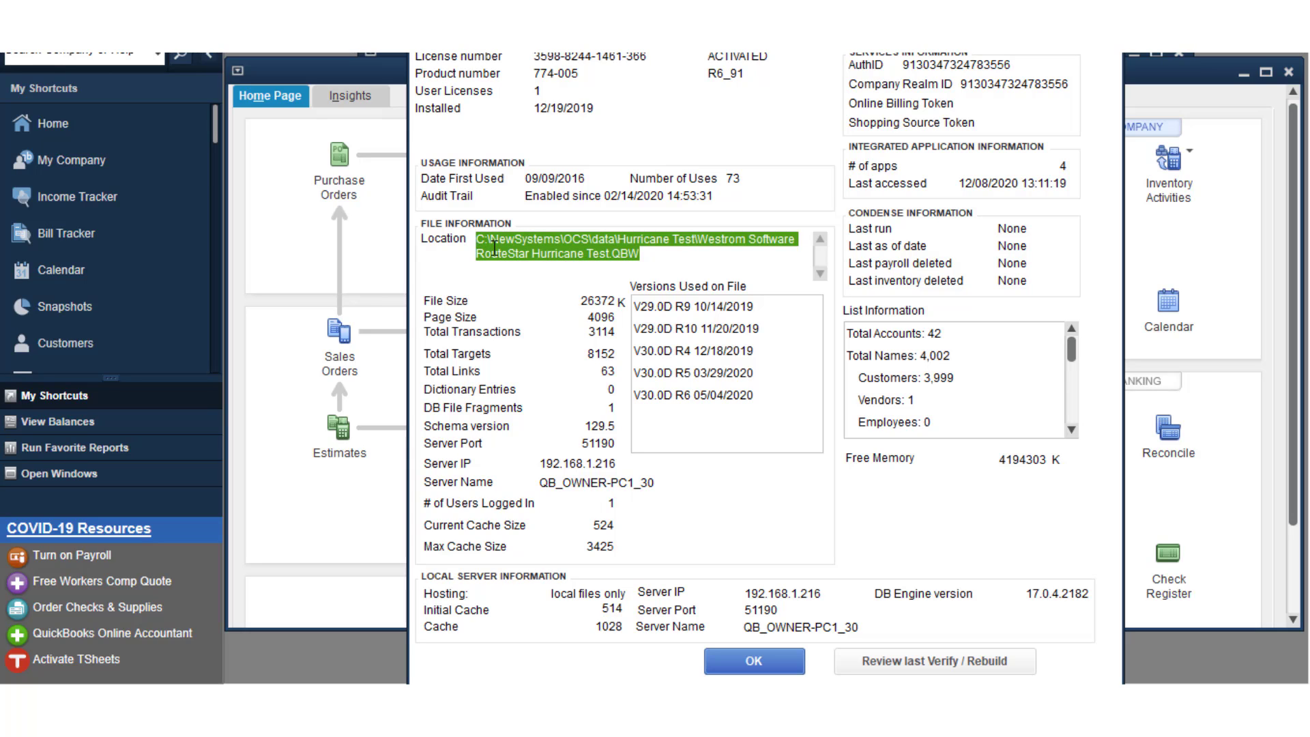
pyautogui.rightClick(496, 257)
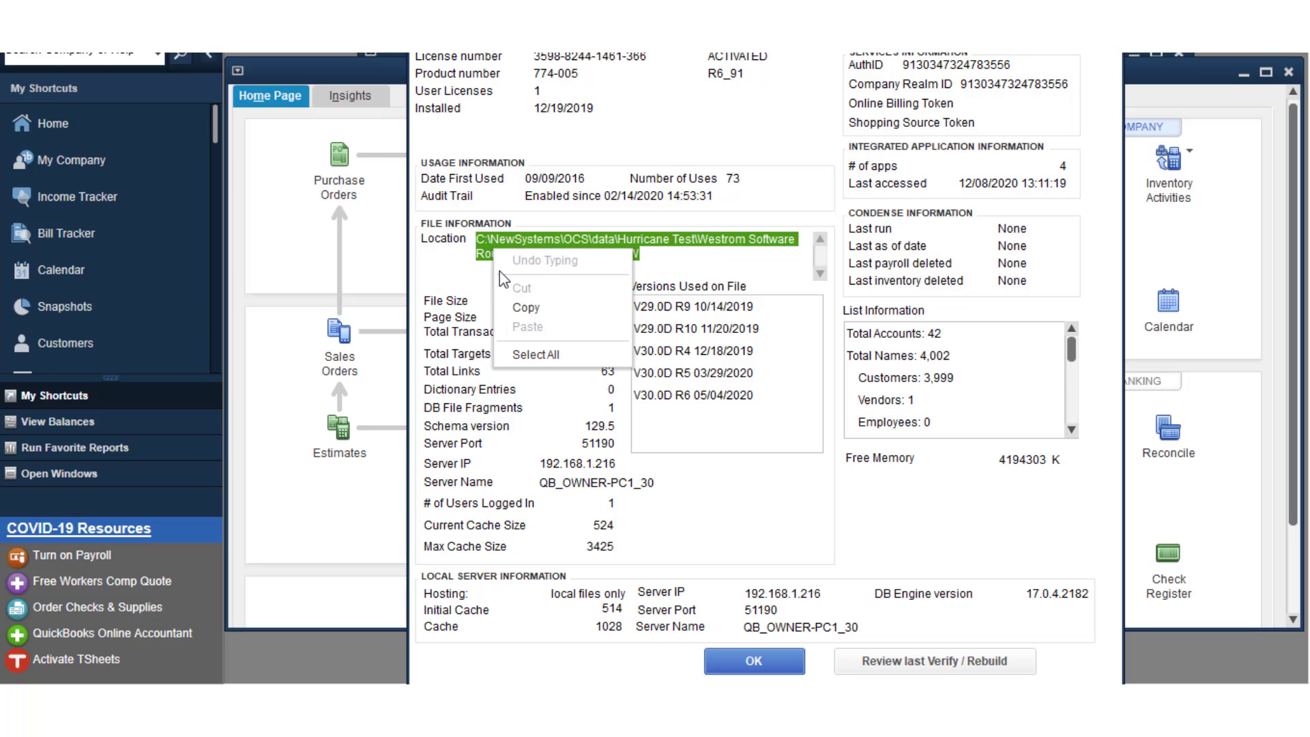
pyautogui.click(513, 305)
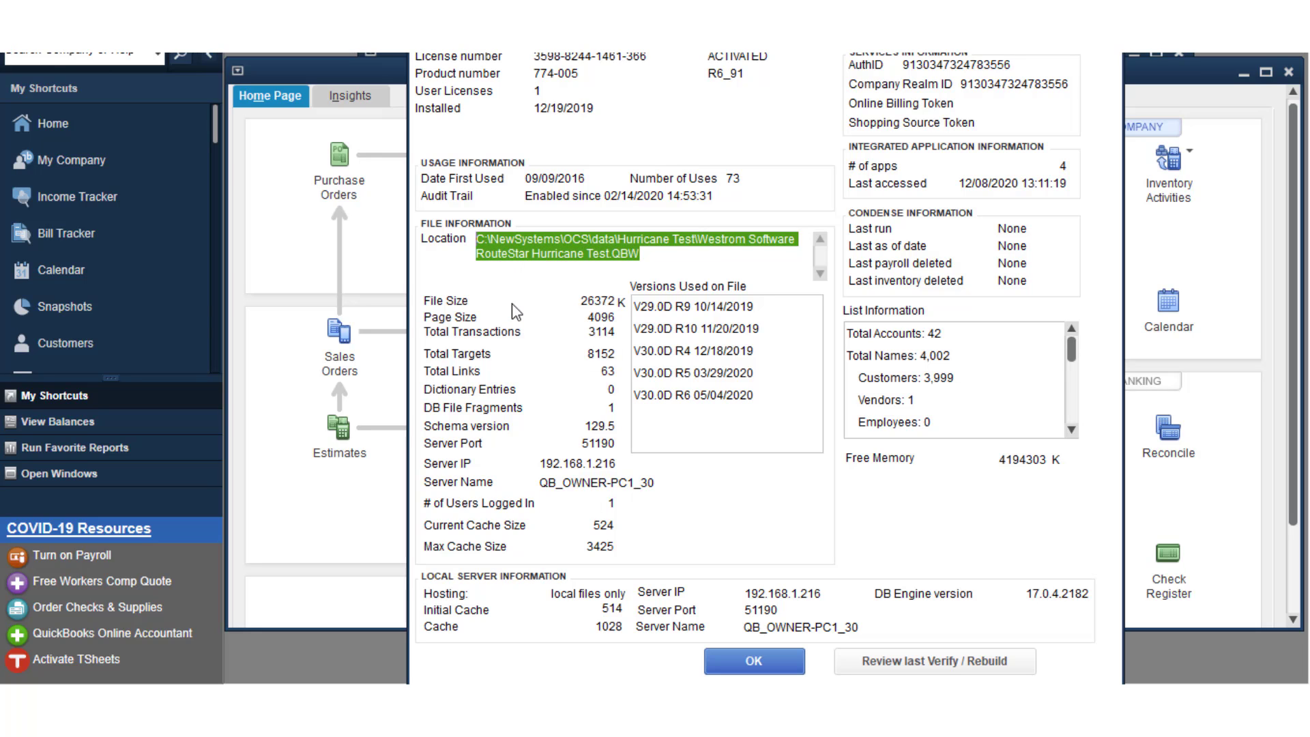
# Return to the RouteStar setup form and paste the copied path as the QB Company File Path
pyautogui.click(549, 700)
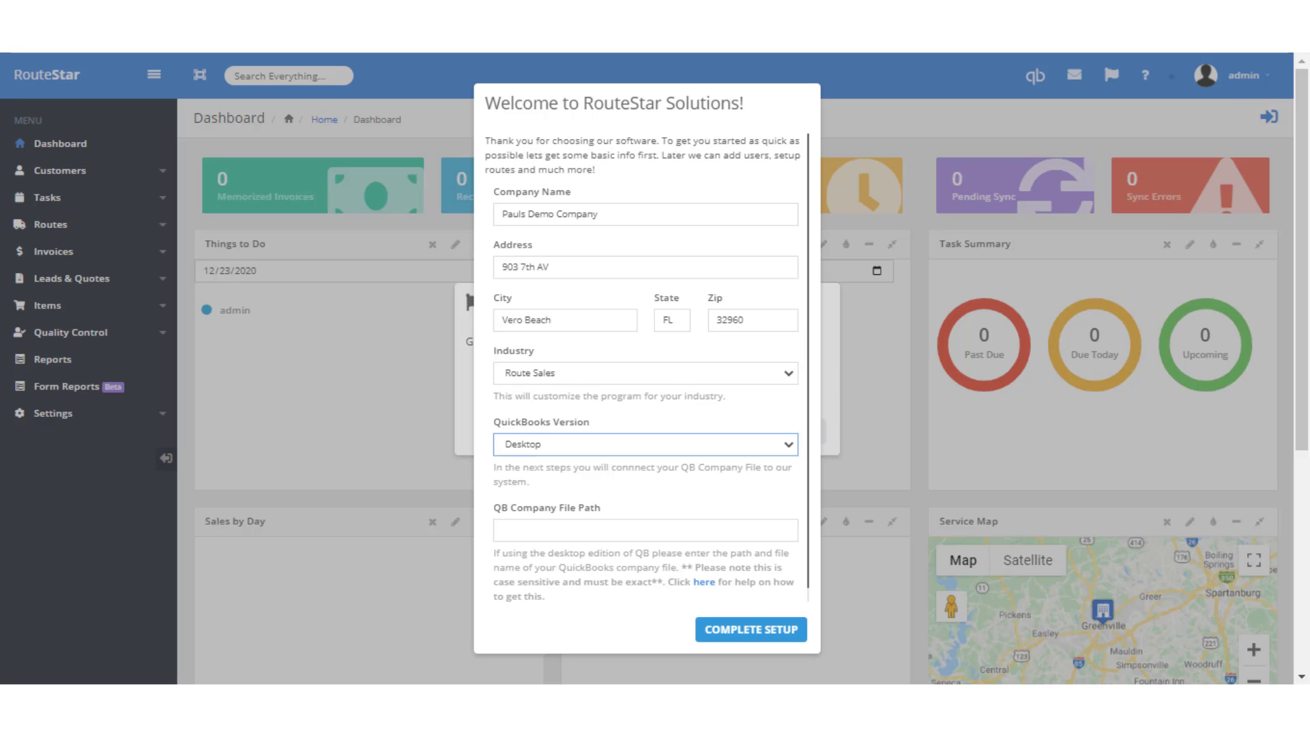
pyautogui.click(545, 531)
pyautogui.rightClick(528, 530)
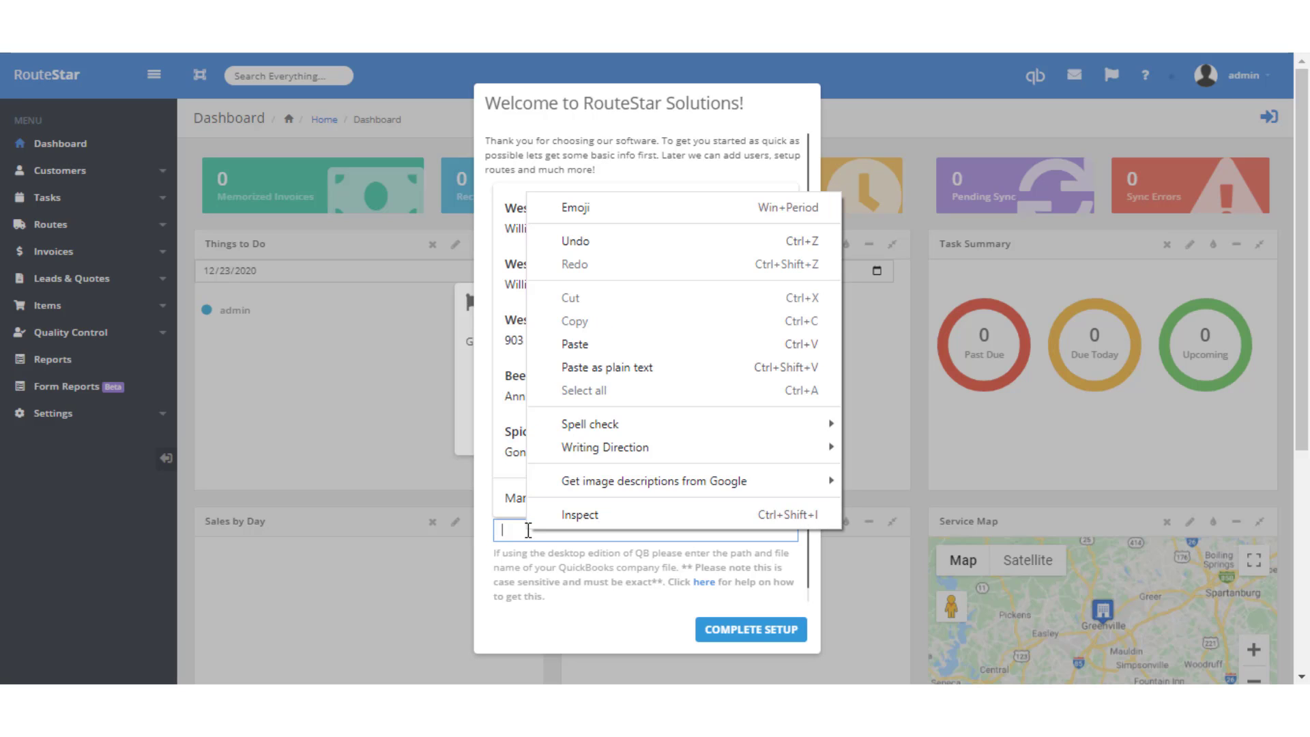
pyautogui.click(566, 346)
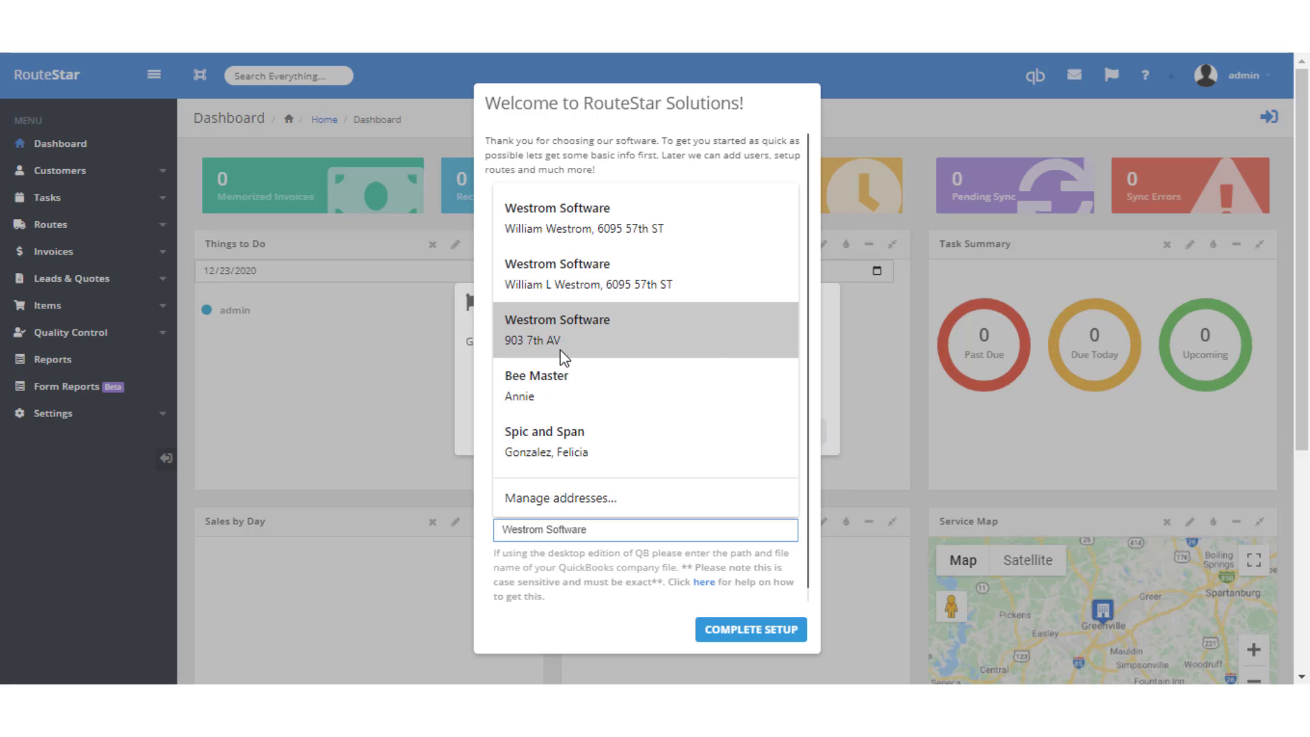
pyautogui.click(631, 582)
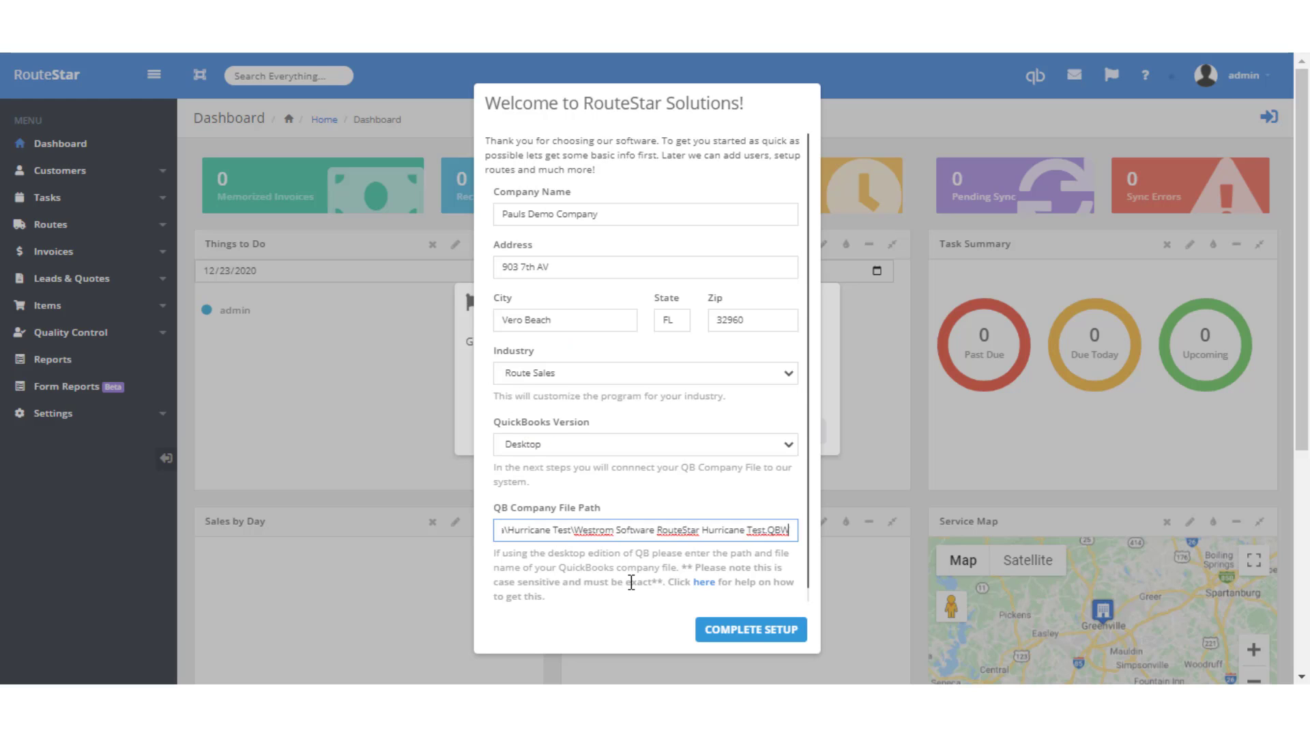
# Complete the company setup and download the connection file from the QuickBooks Dashboard
pyautogui.click(746, 635)
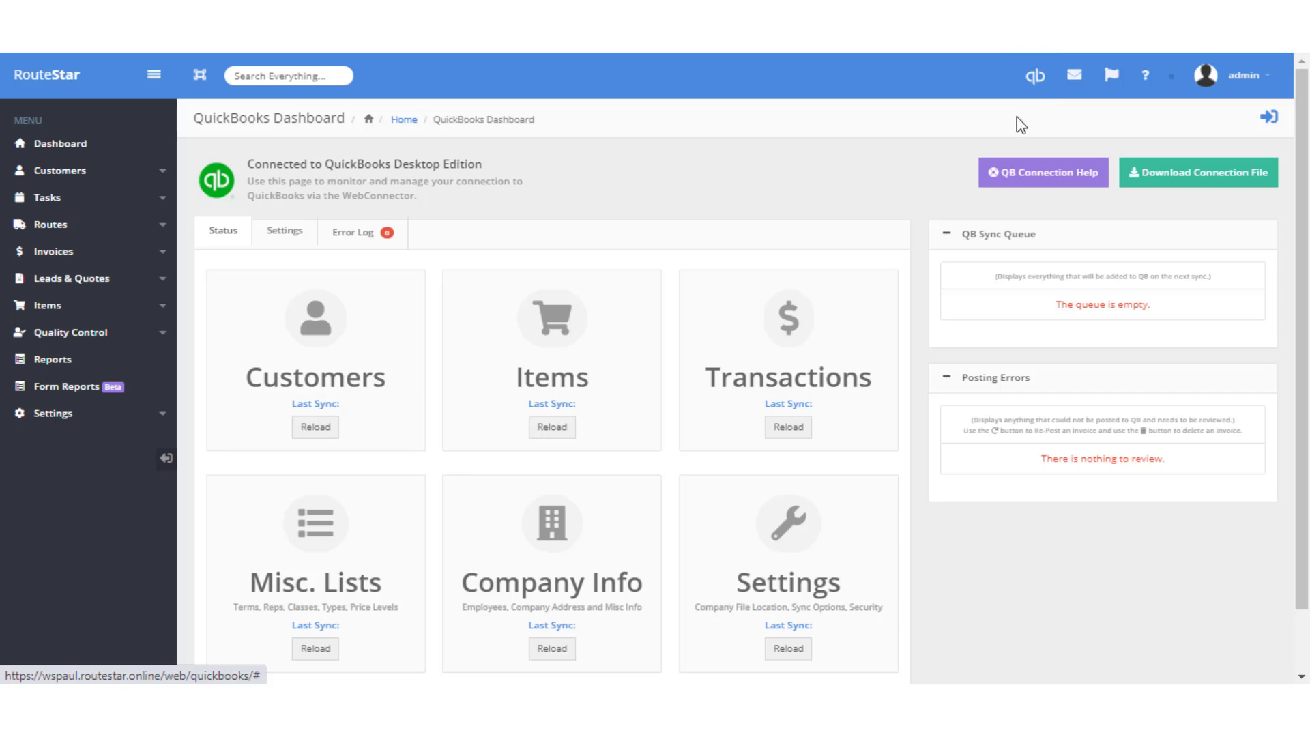
pyautogui.click(1188, 180)
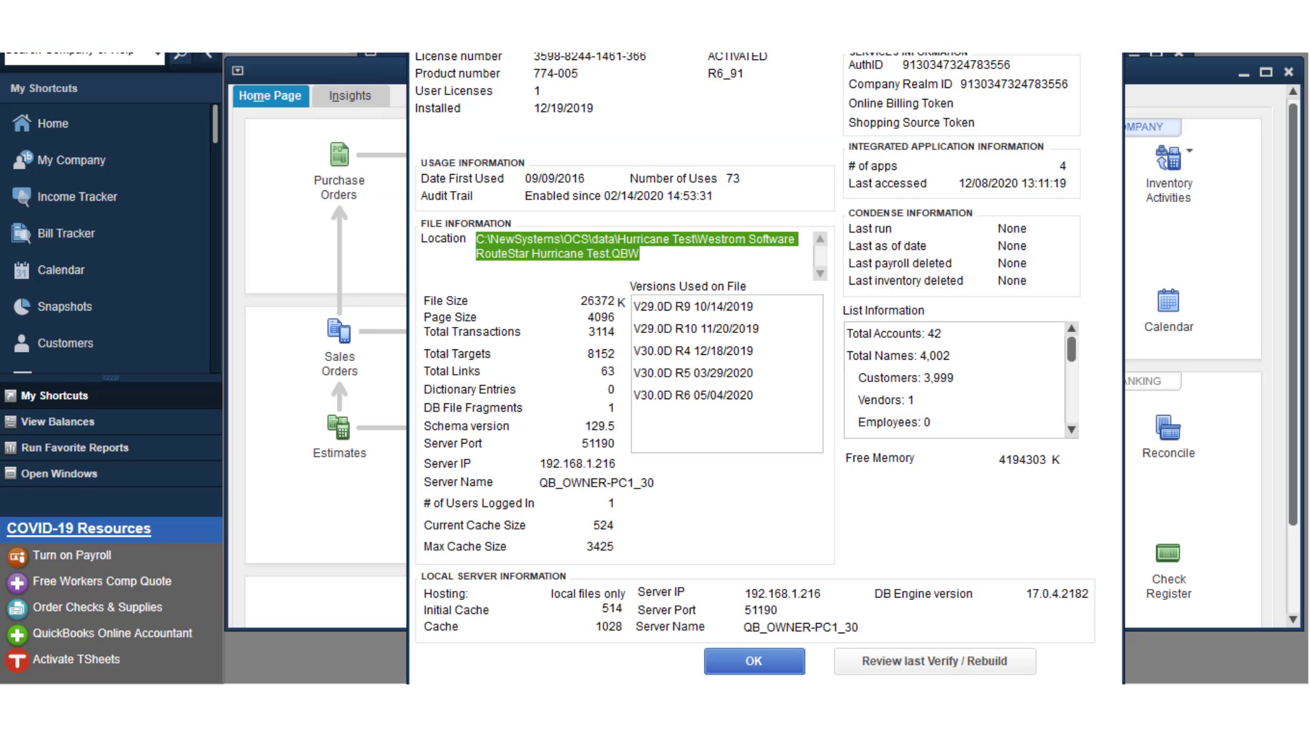
# In QuickBooks Desktop, close the product information and bring up the Web Connector through Update Web Services
pyautogui.click(744, 659)
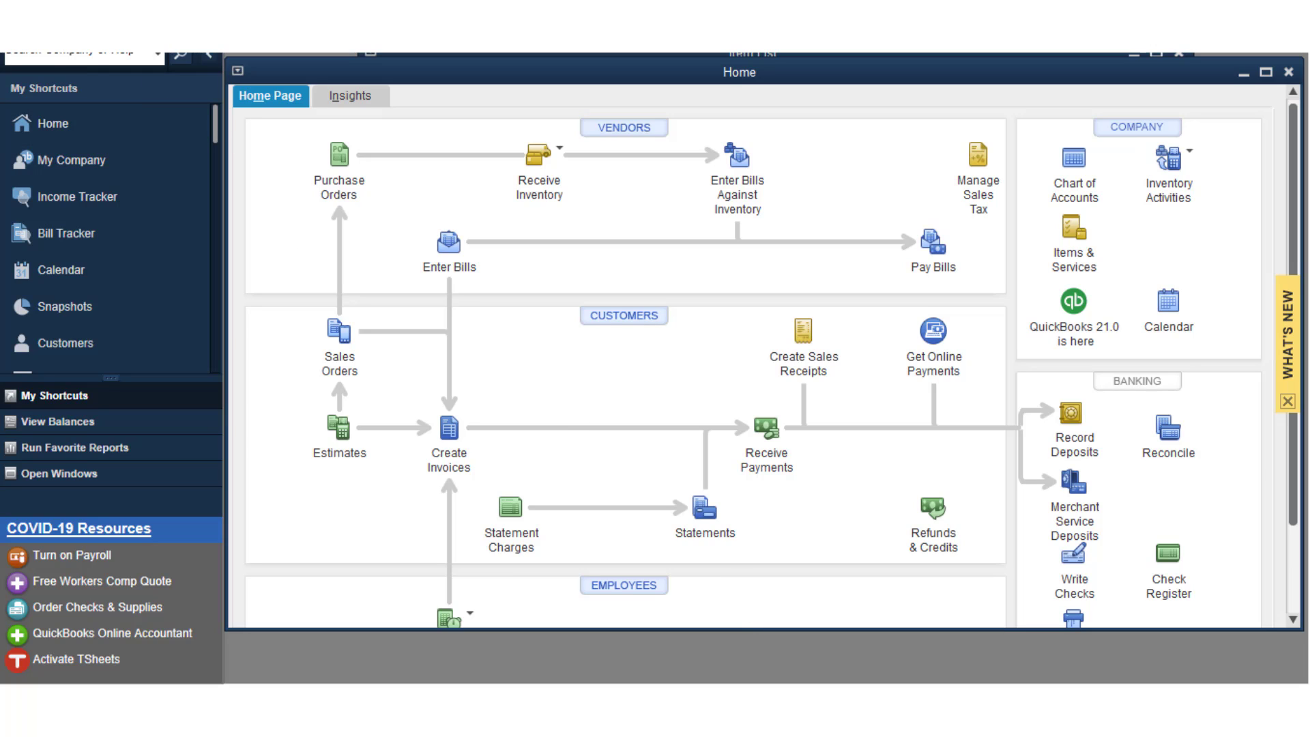
pyautogui.click(24, 29)
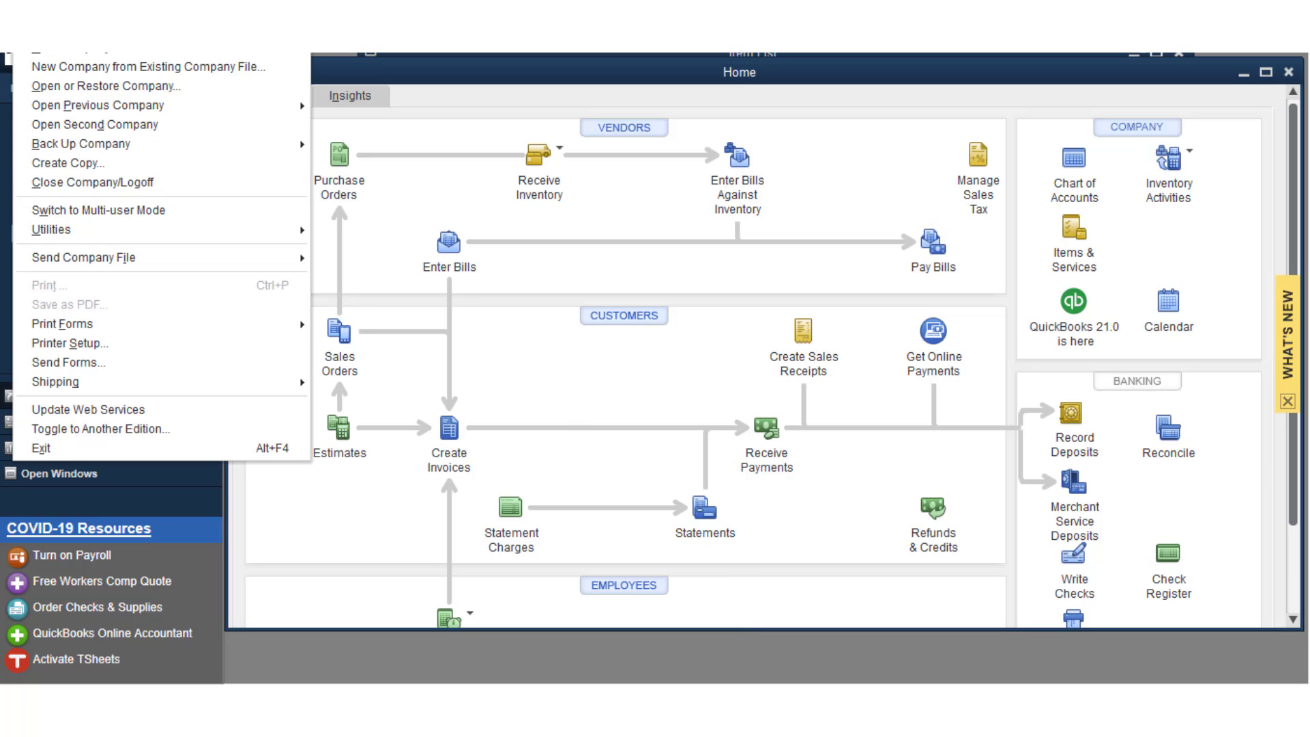
pyautogui.click(88, 408)
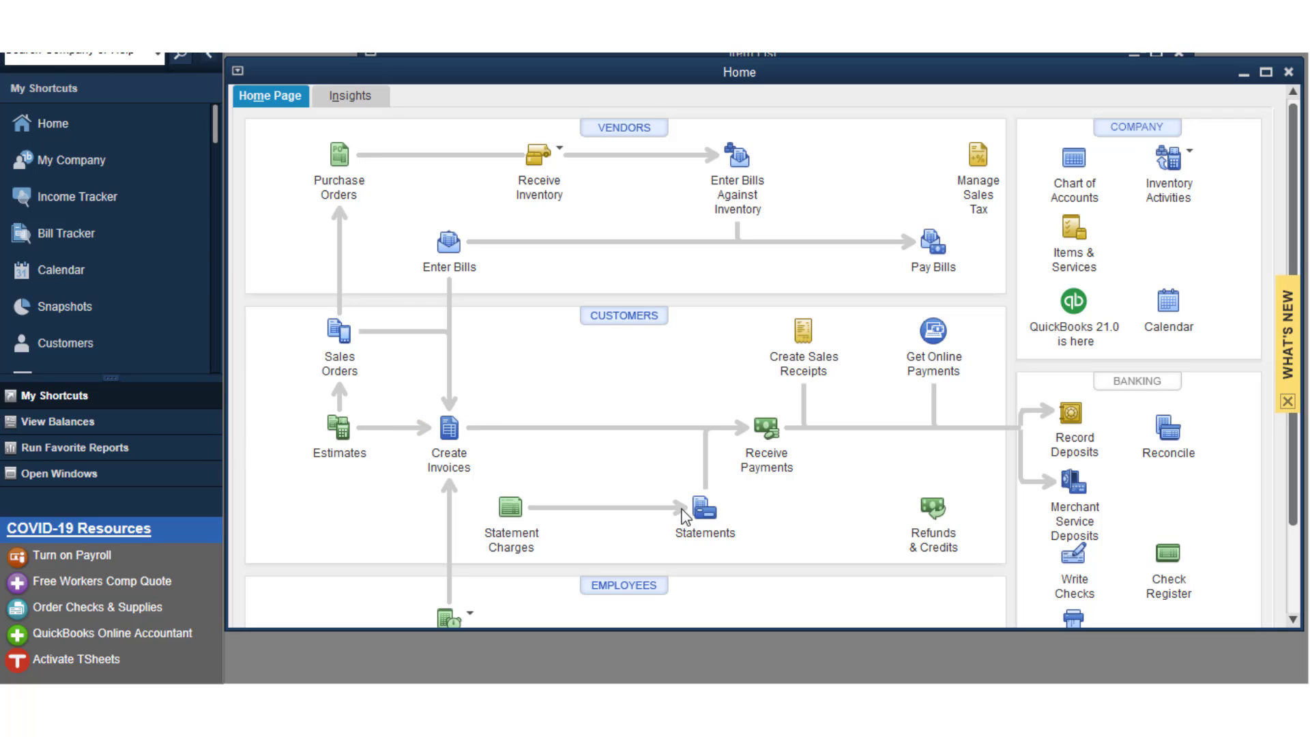
pyautogui.click(1110, 701)
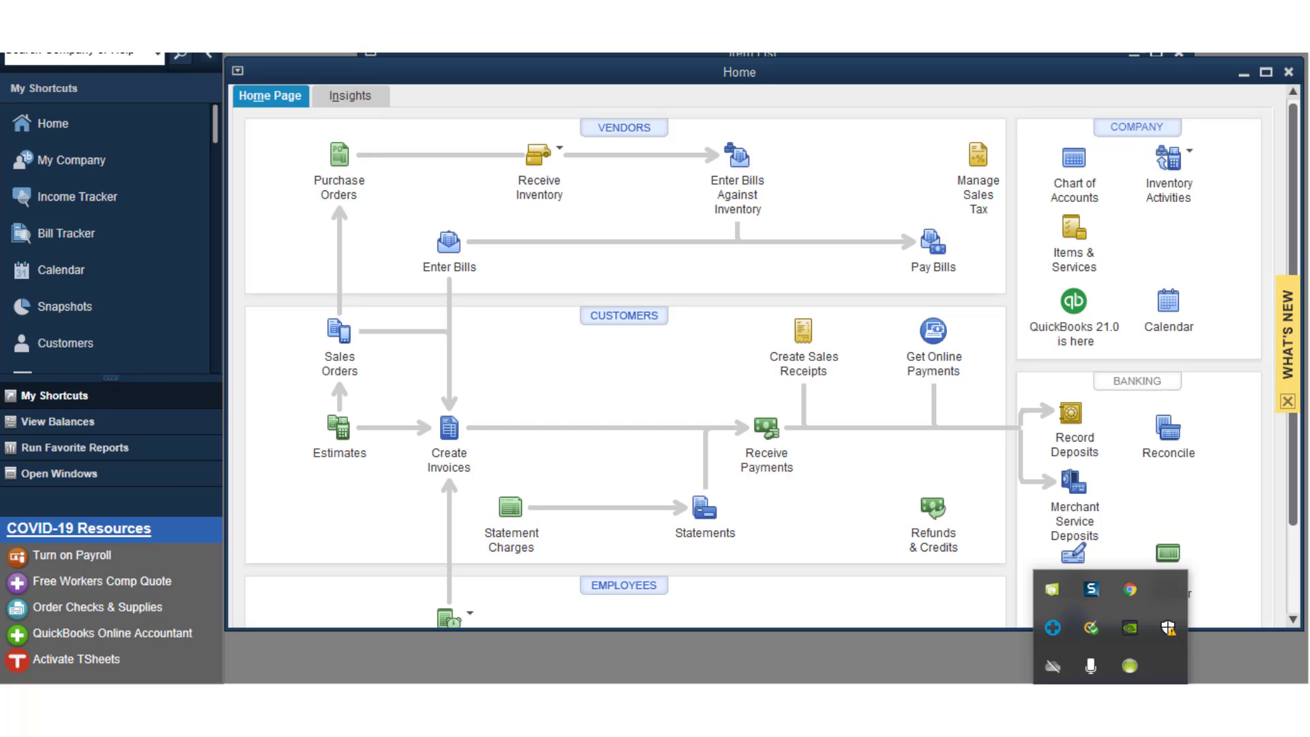
pyautogui.click(1055, 597)
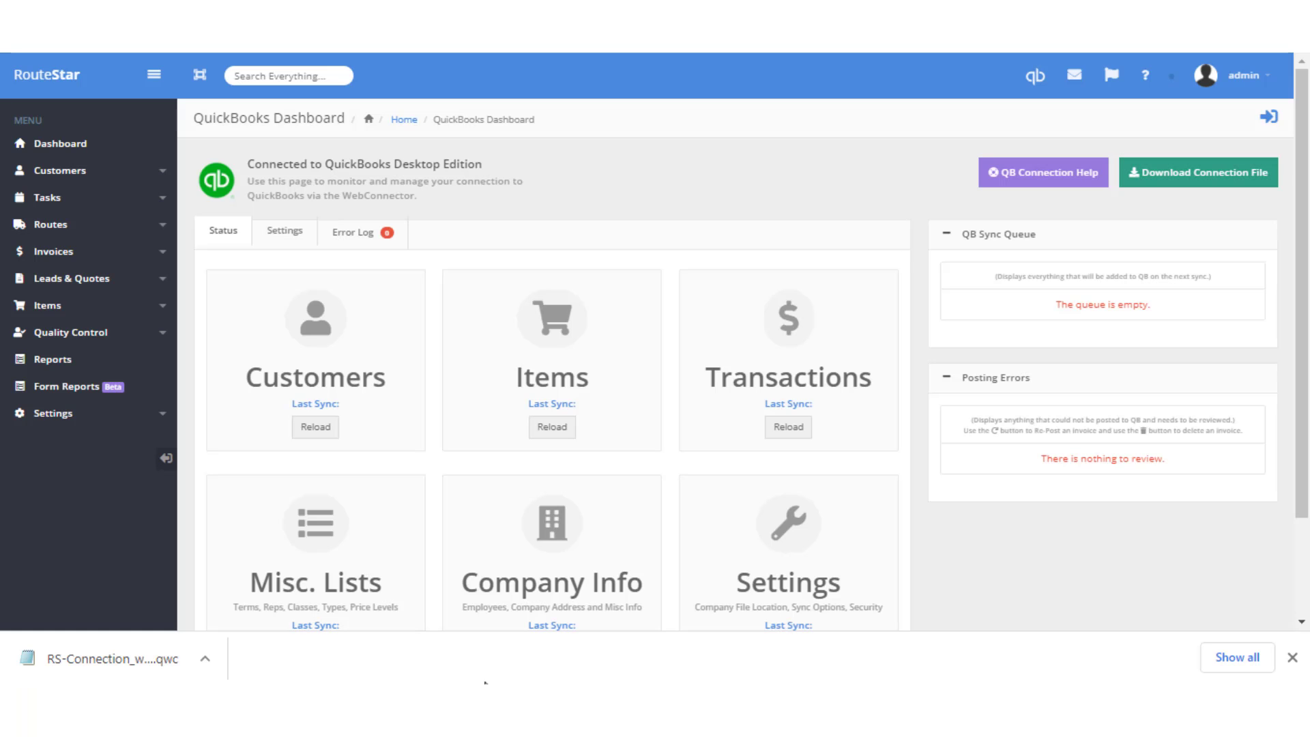
# Copy the downloaded RS-Connection_wspaul file from the Downloads folder to the Desktop folder
pyautogui.click(205, 662)
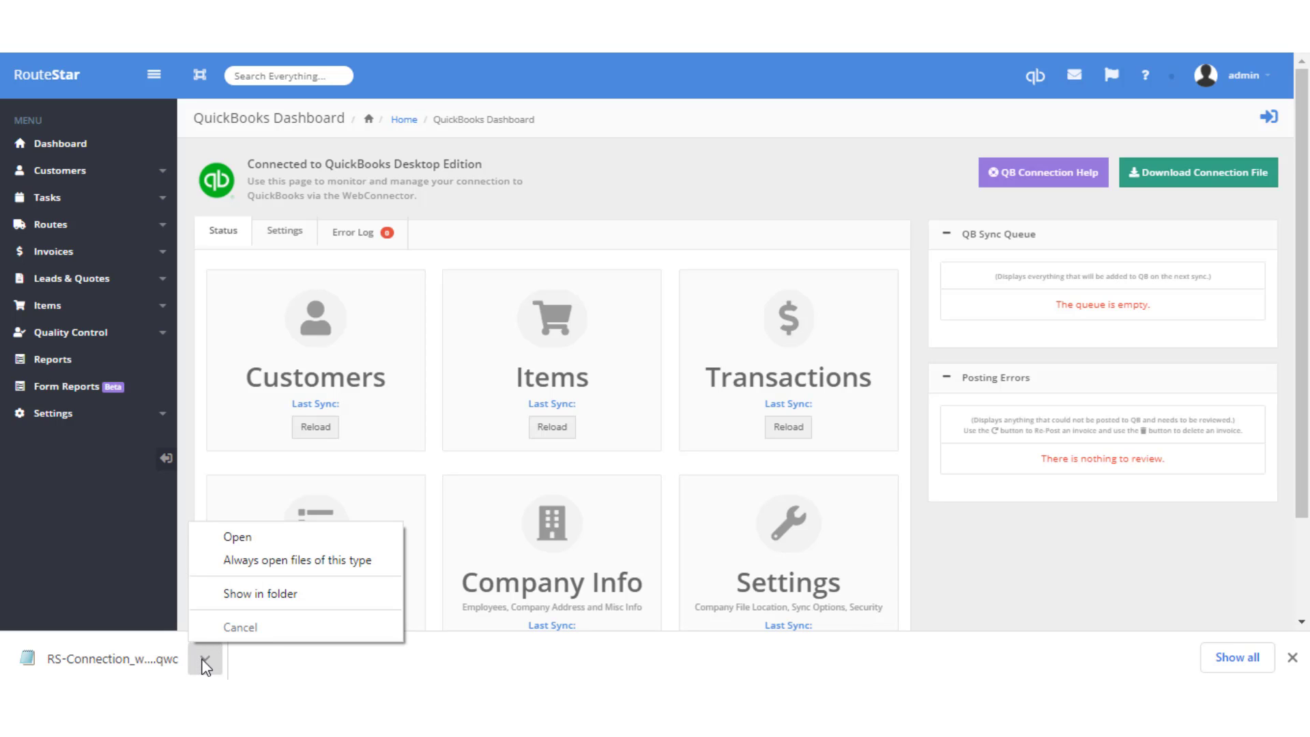
pyautogui.click(260, 594)
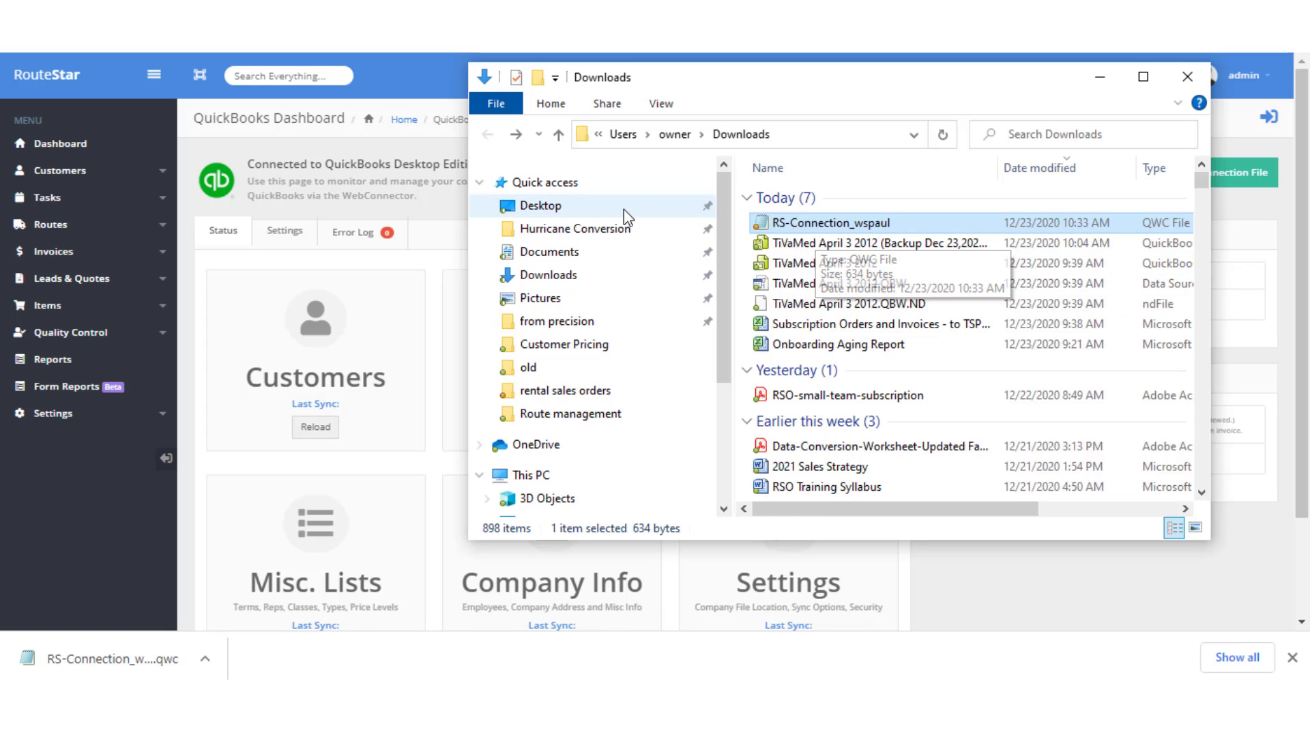
pyautogui.rightClick(816, 225)
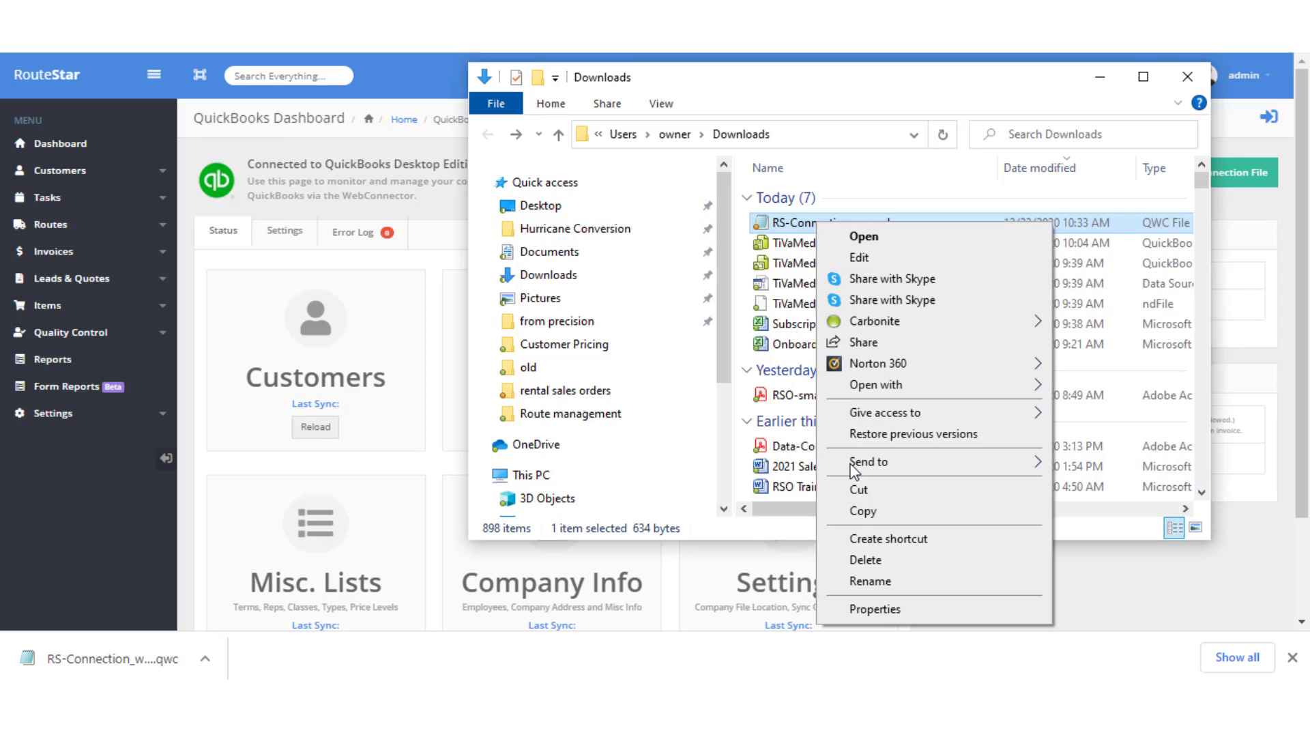
pyautogui.click(861, 513)
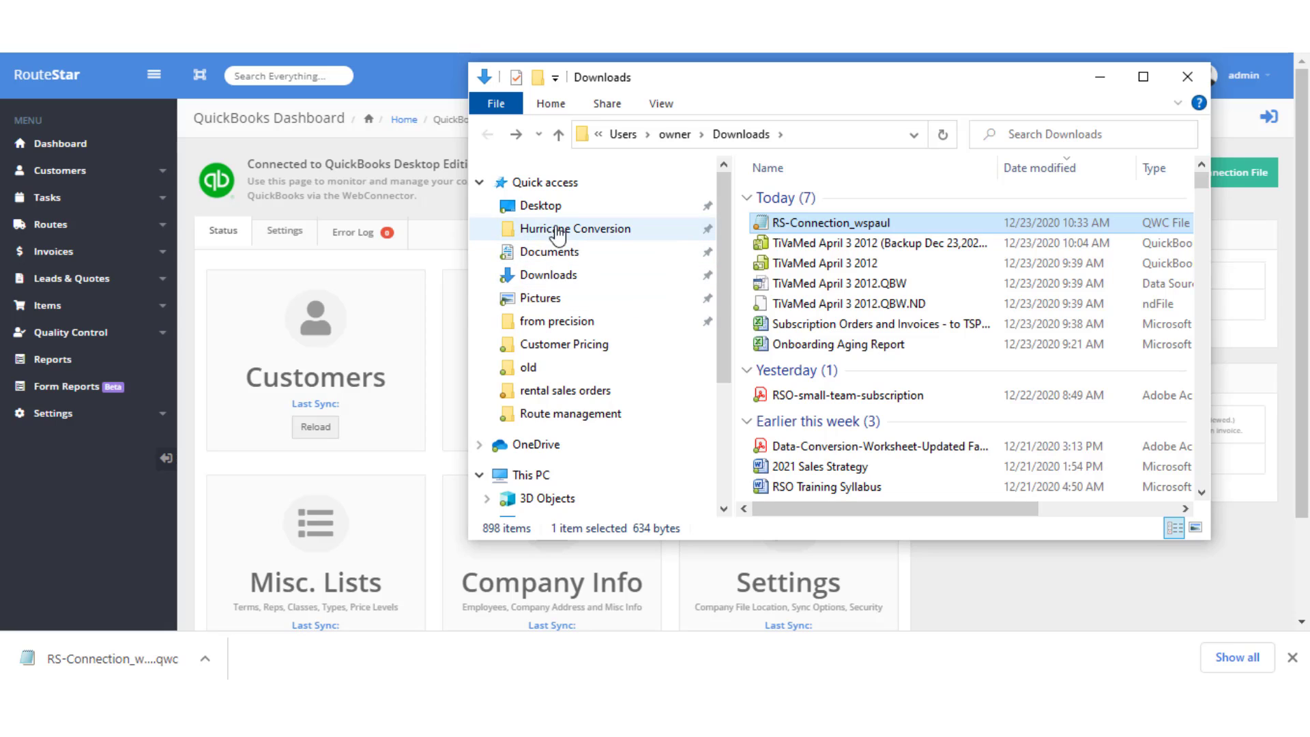
pyautogui.click(546, 206)
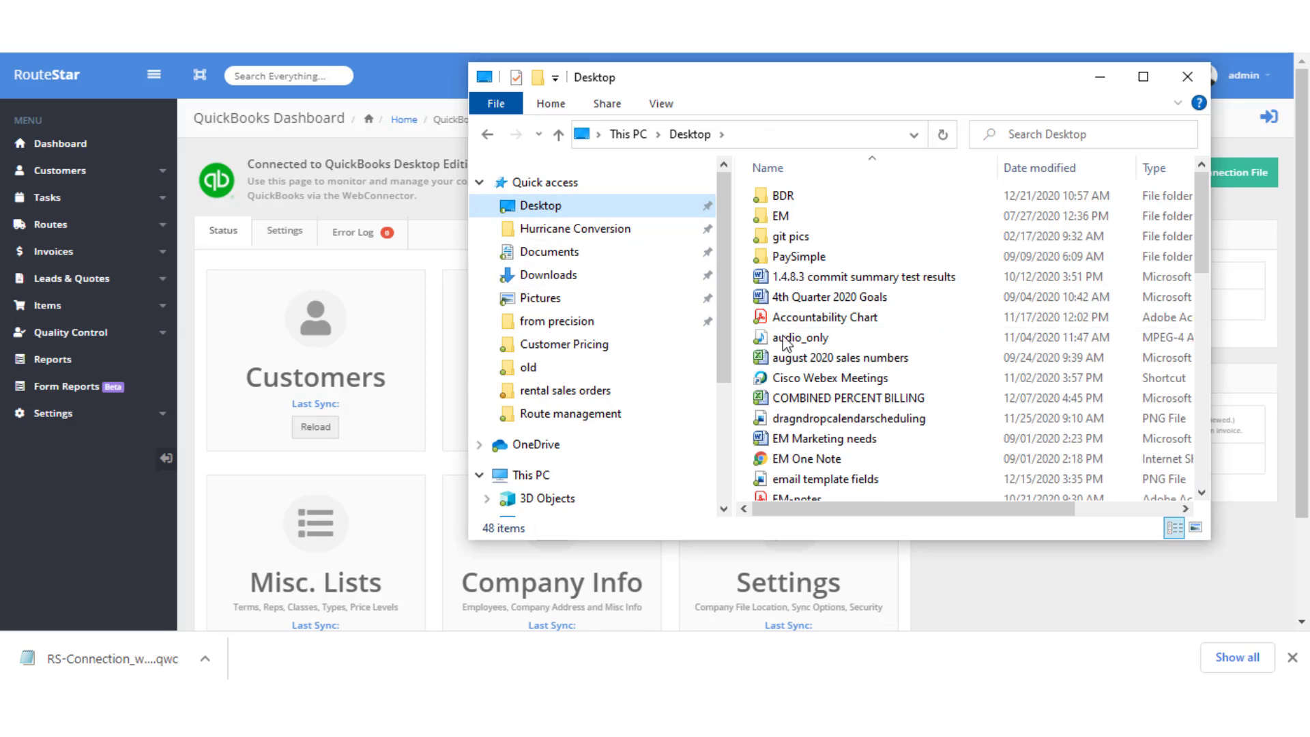
pyautogui.rightClick(958, 319)
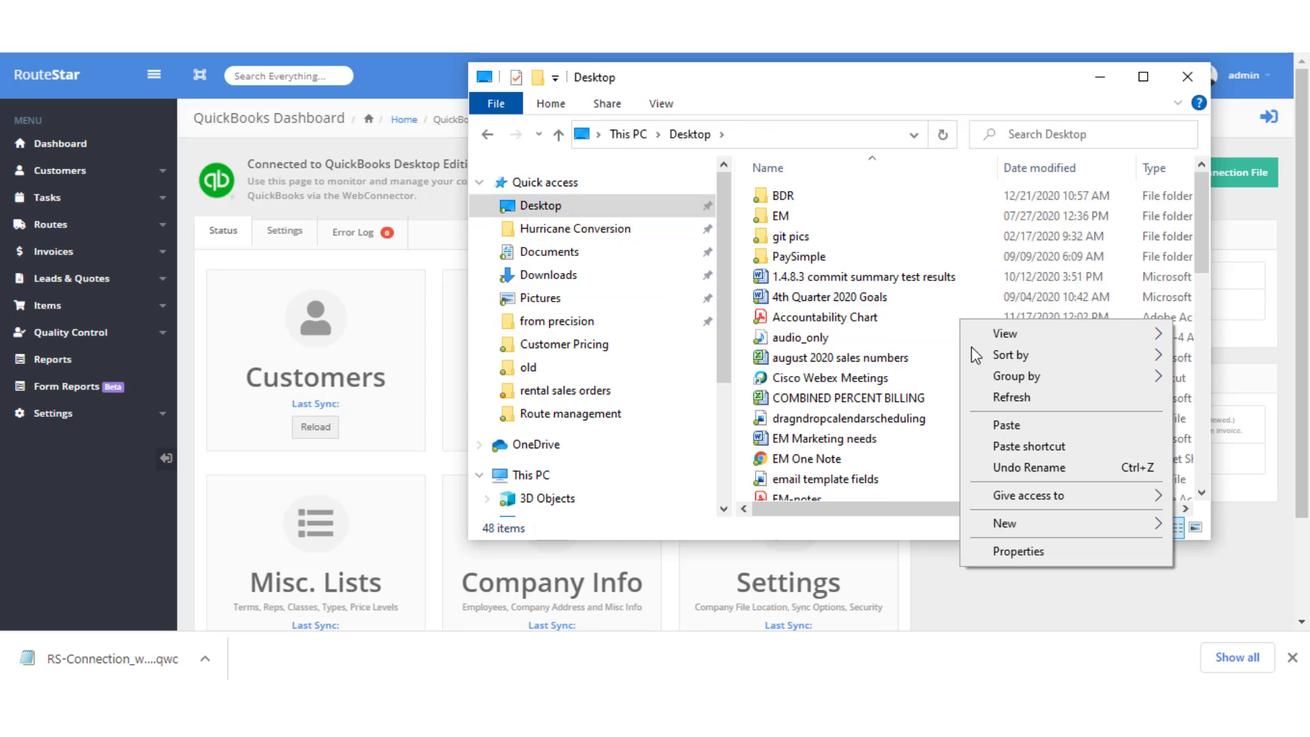
pyautogui.click(1004, 426)
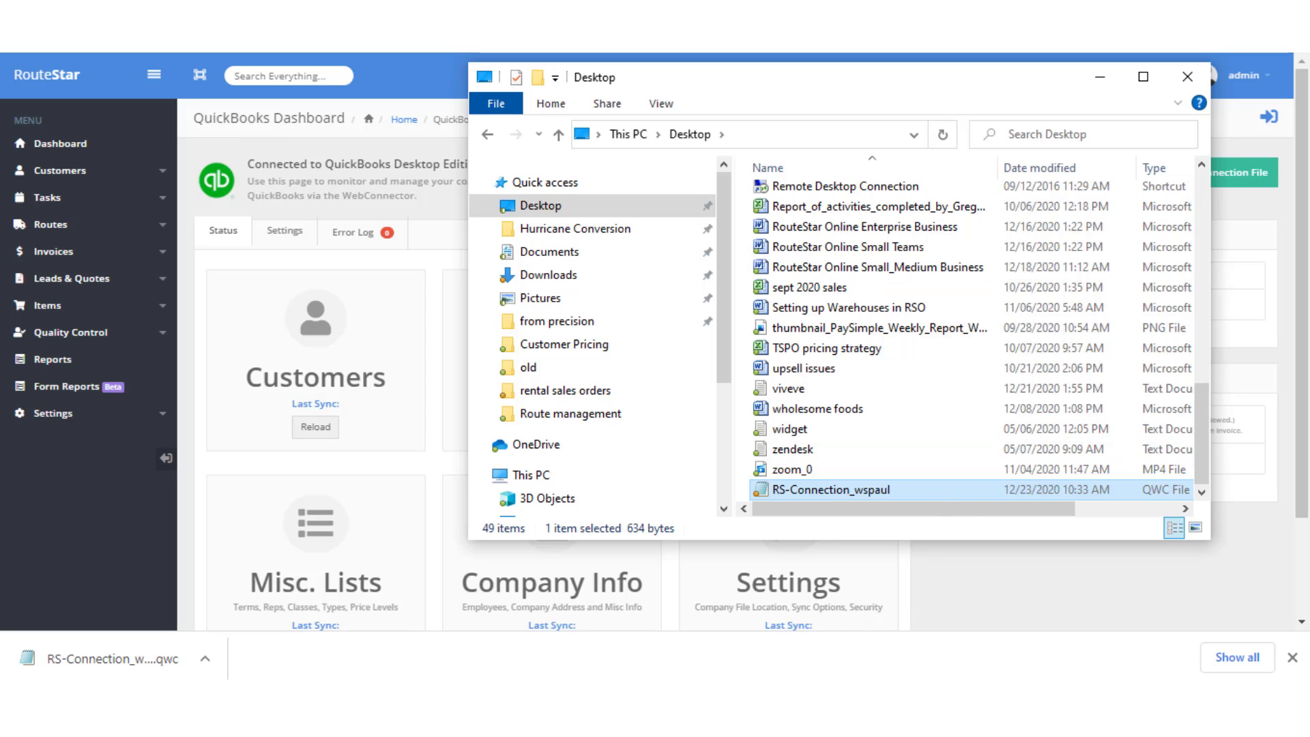
# Switch to the QuickBooks Web Connector and add the RS-Connection_wspaul file from the Desktop folder as an application
pyautogui.moveTo(826, 690)
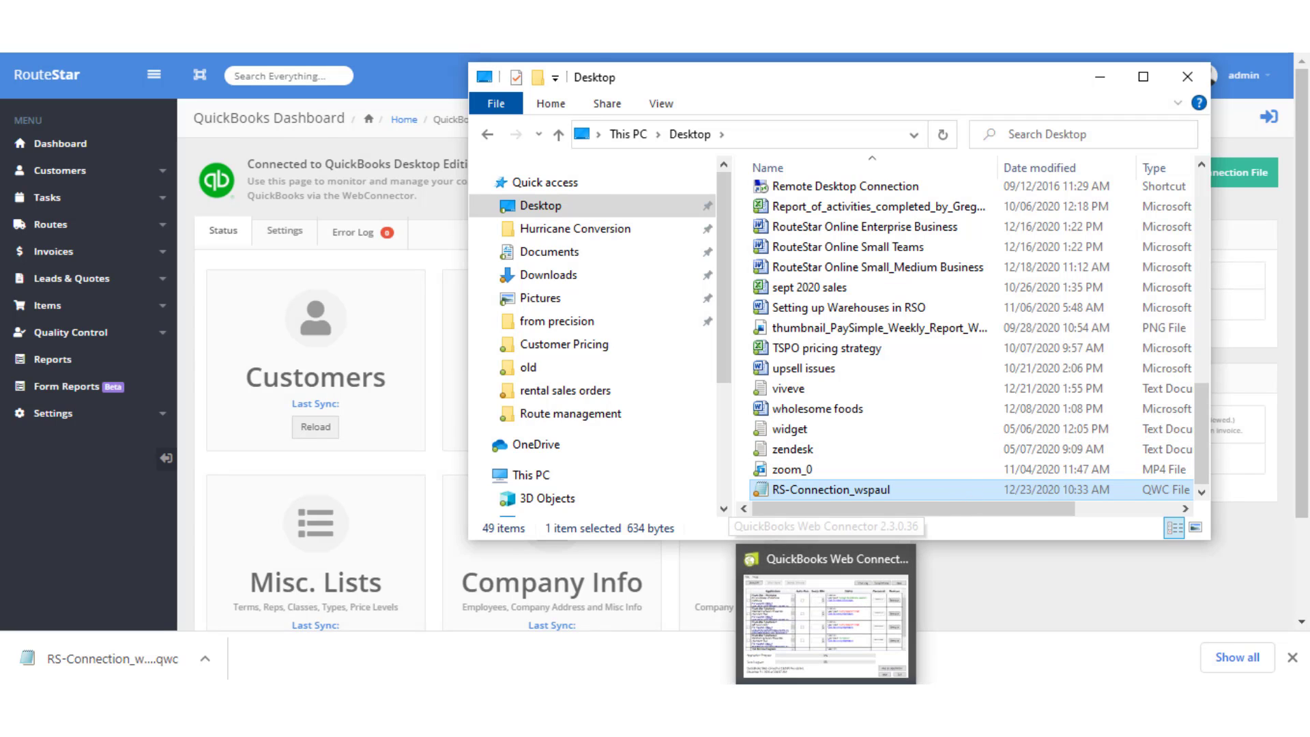
pyautogui.click(826, 624)
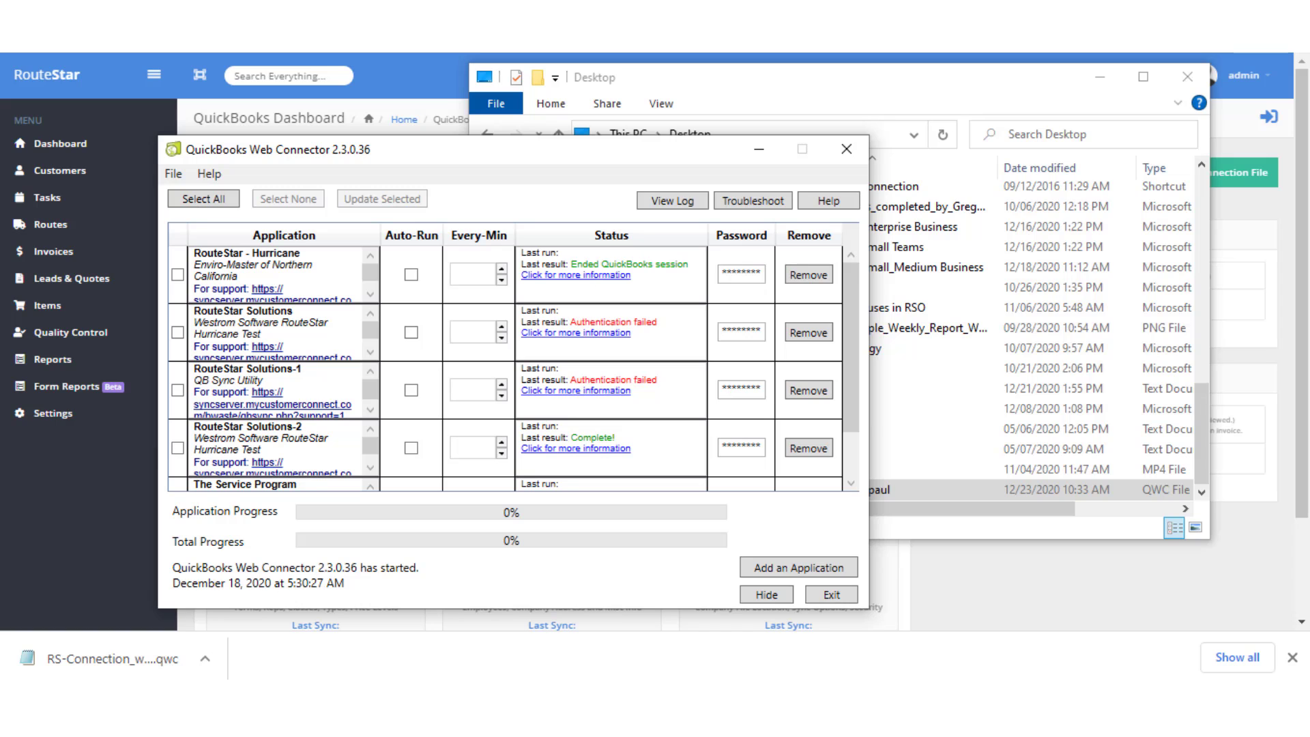
pyautogui.click(790, 576)
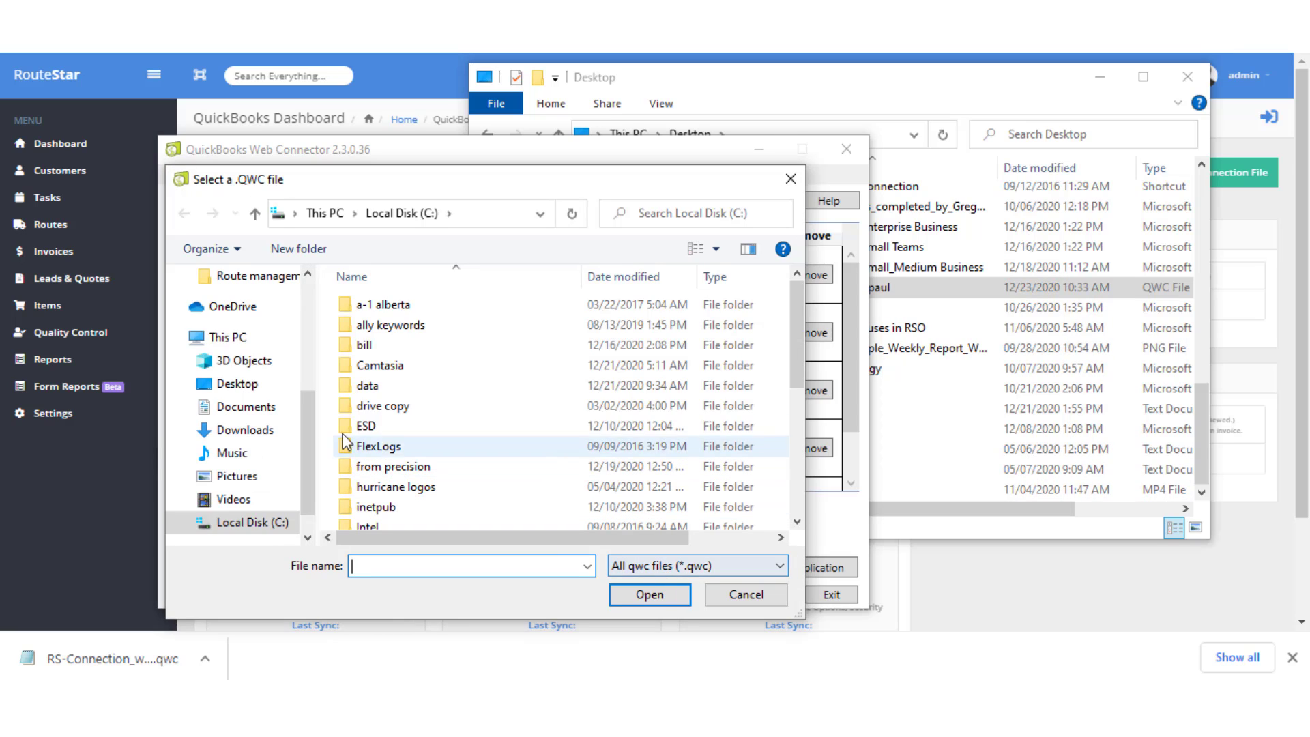
pyautogui.moveTo(306, 393); pyautogui.dragTo(307, 290)
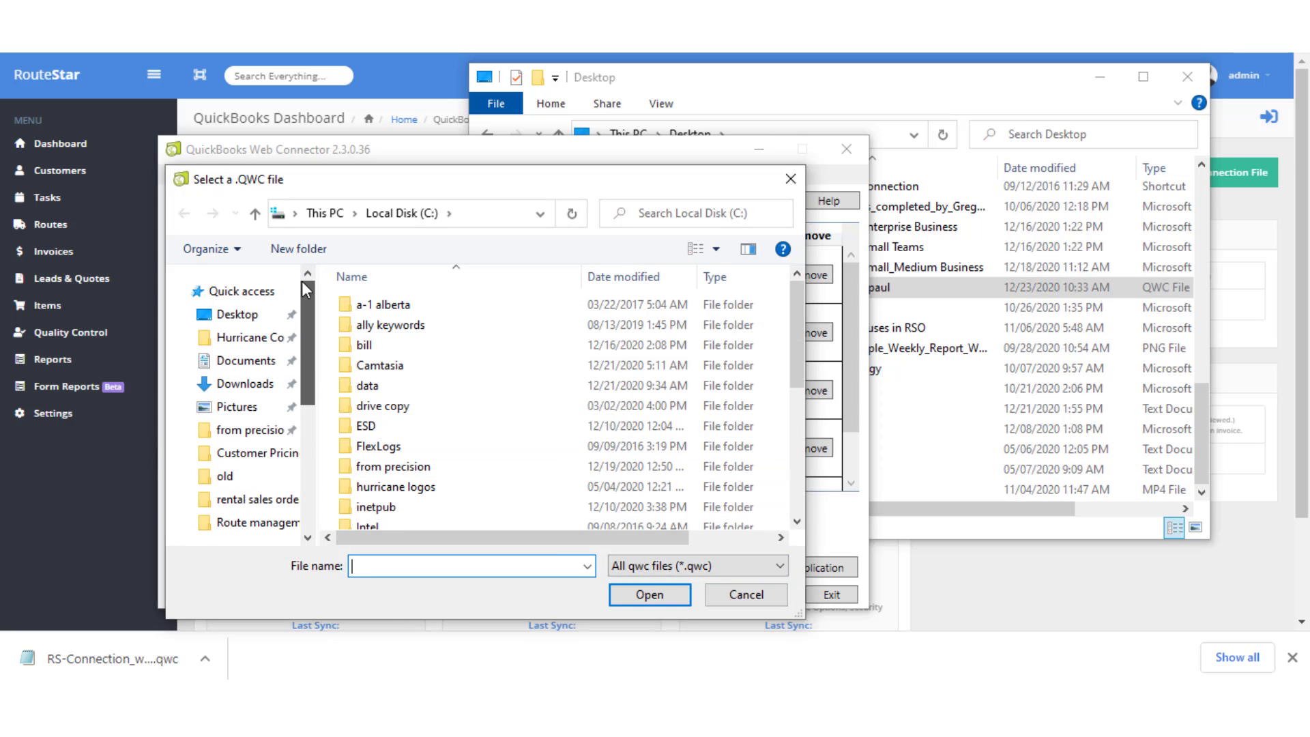
pyautogui.click(264, 318)
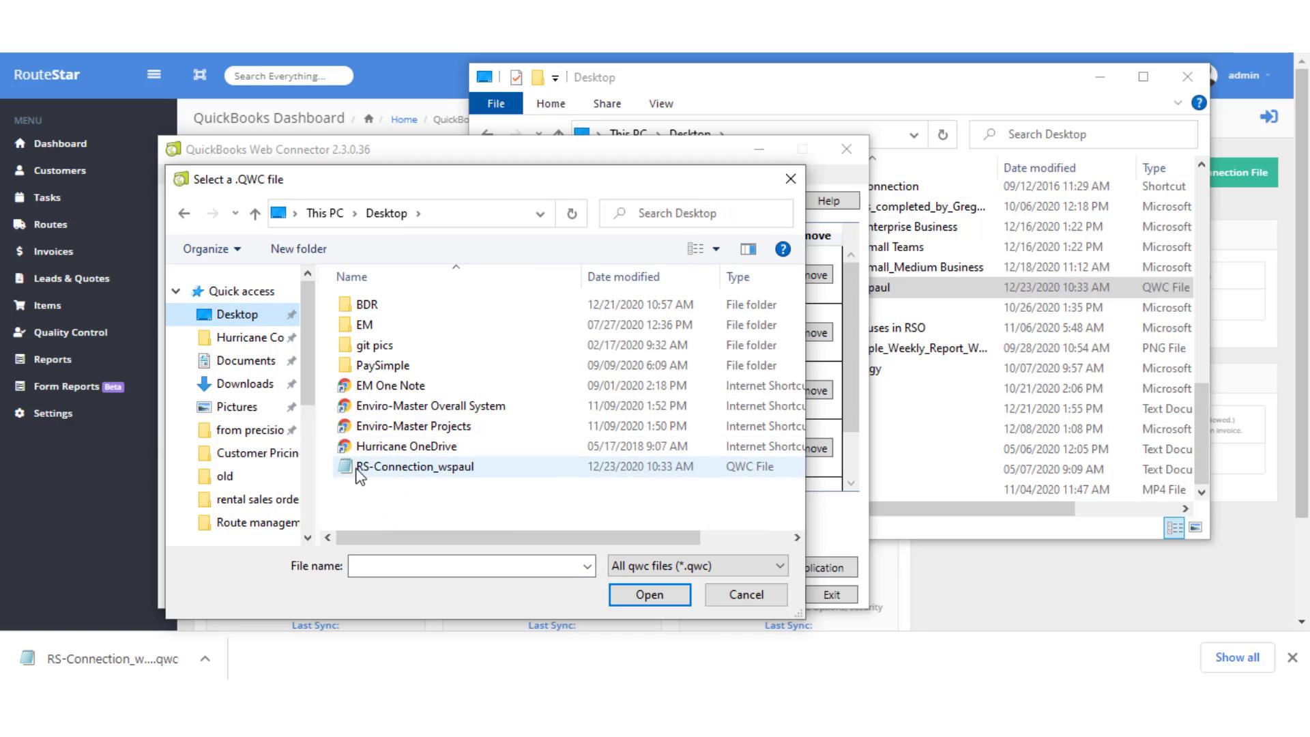
pyautogui.click(397, 470)
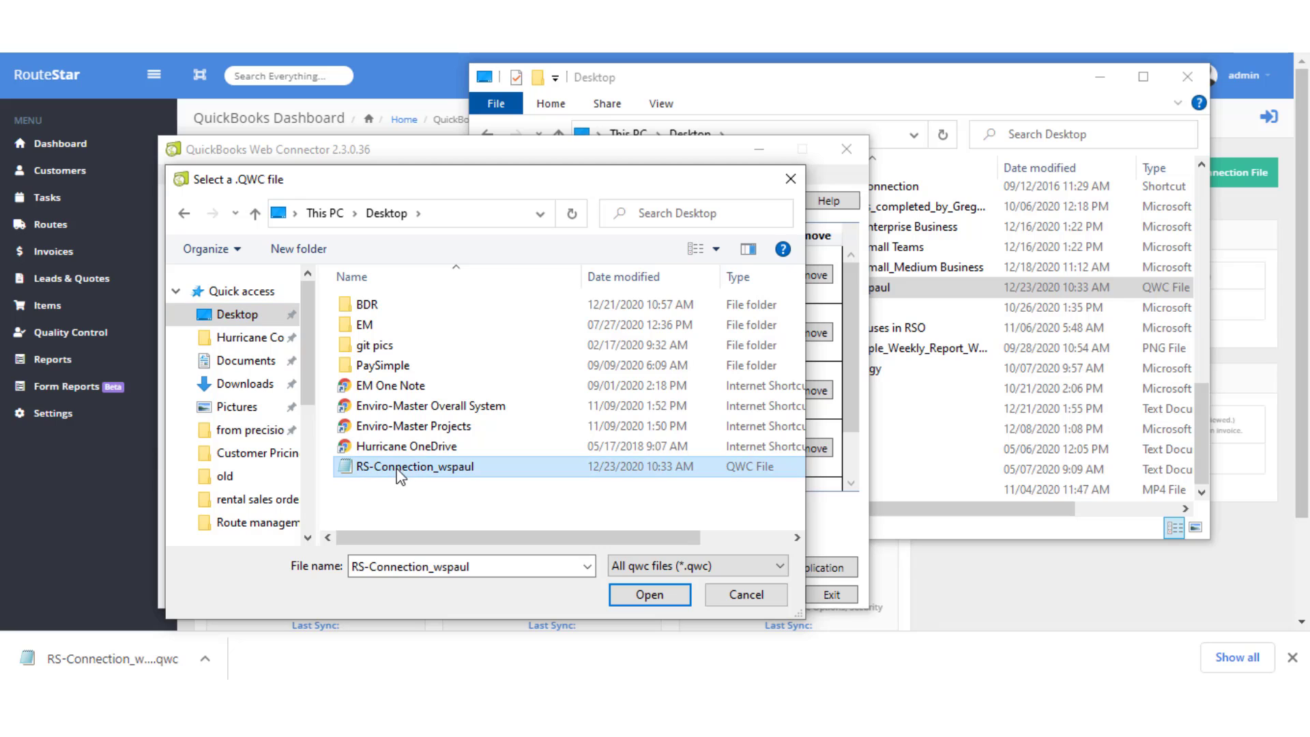
pyautogui.click(643, 596)
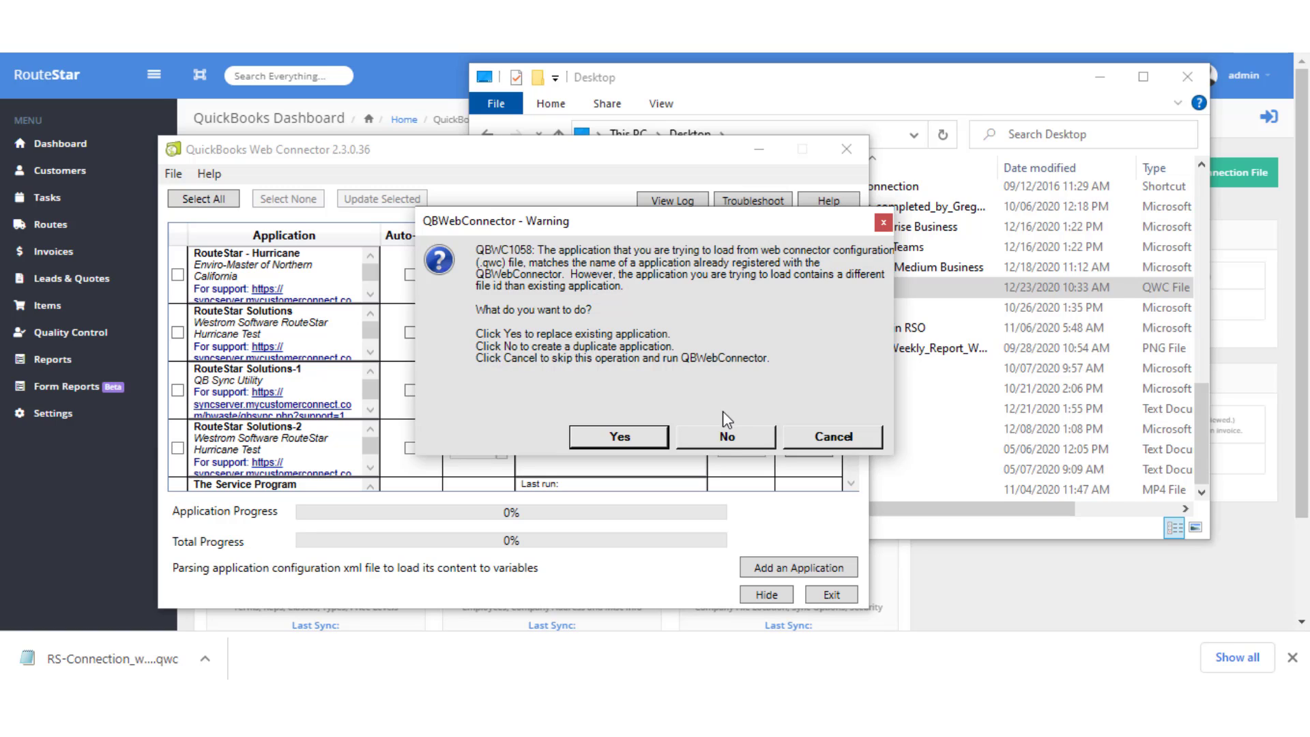
# Create a duplicate application instead of replacing the existing one, proceed despite the support URL warning, and authorize the new web service
pyautogui.click(727, 438)
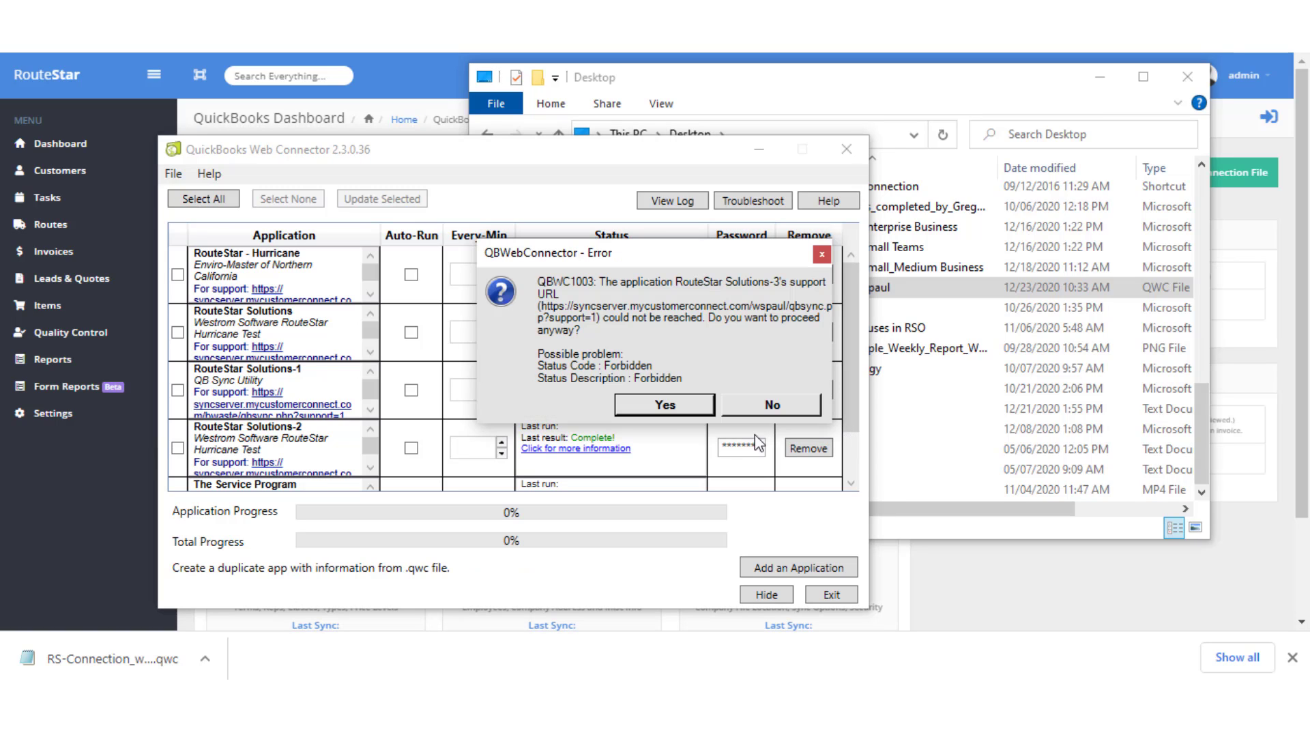
pyautogui.click(657, 408)
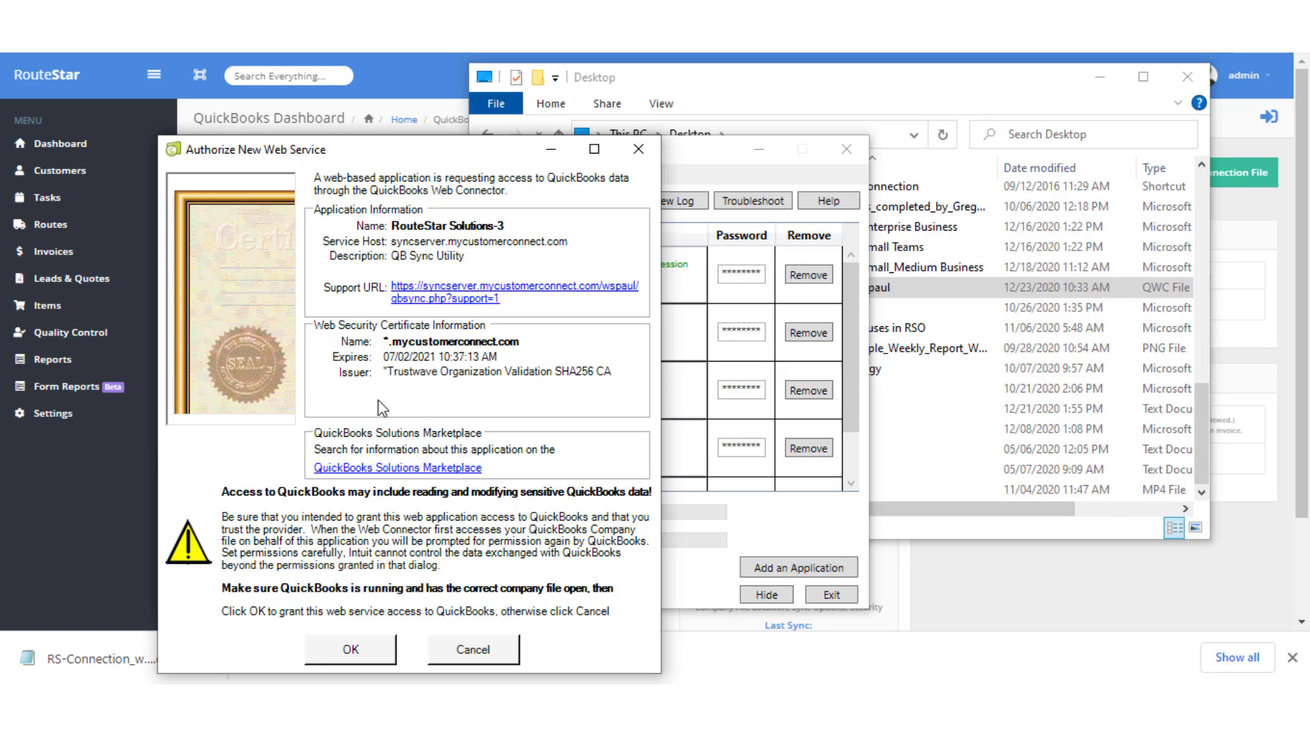
pyautogui.click(356, 647)
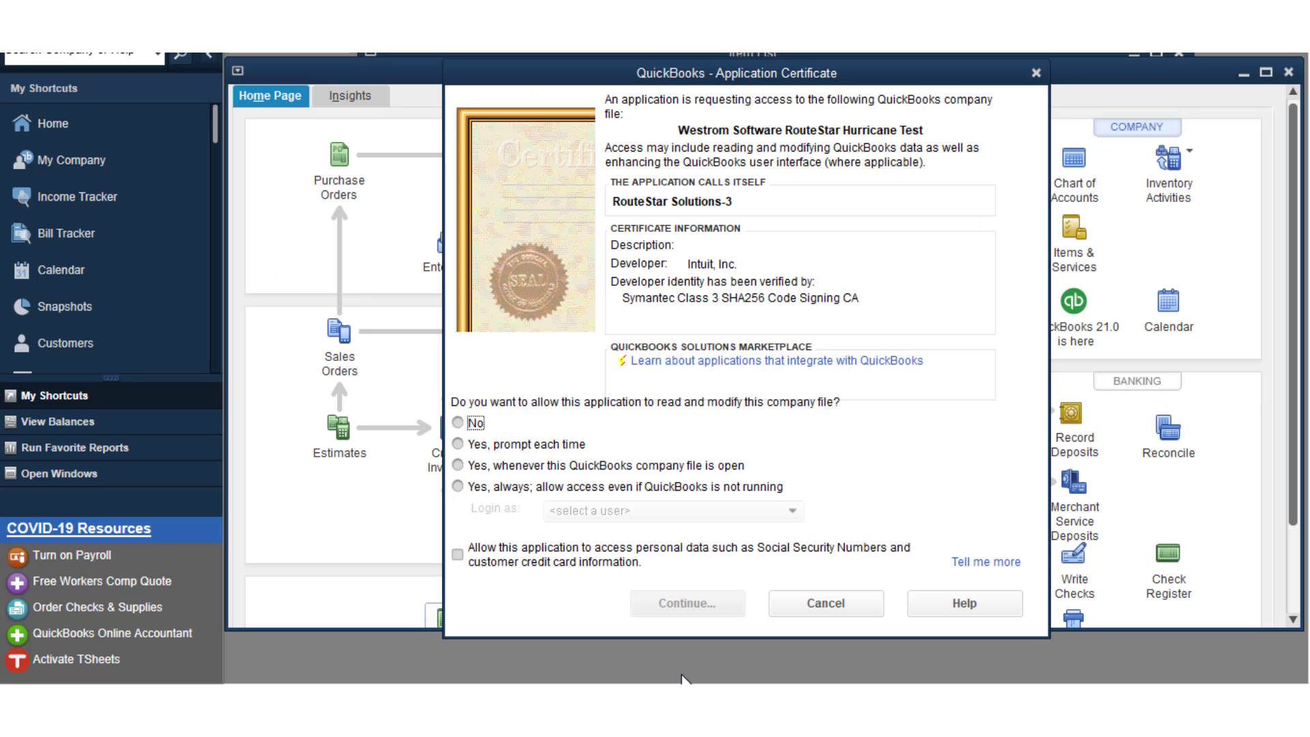
# Grant the application access to the company file always, even if QuickBooks is not running, logging in as Admin
pyautogui.moveTo(685, 683)
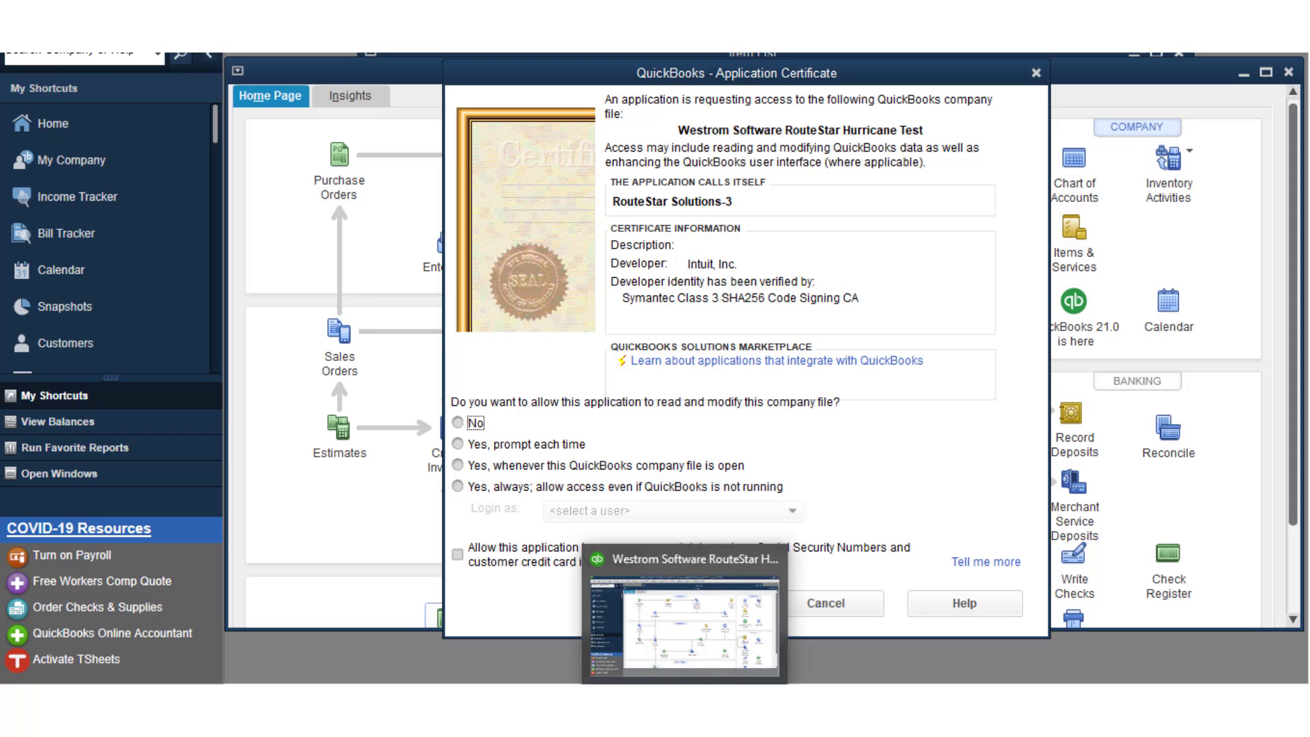
pyautogui.click(520, 488)
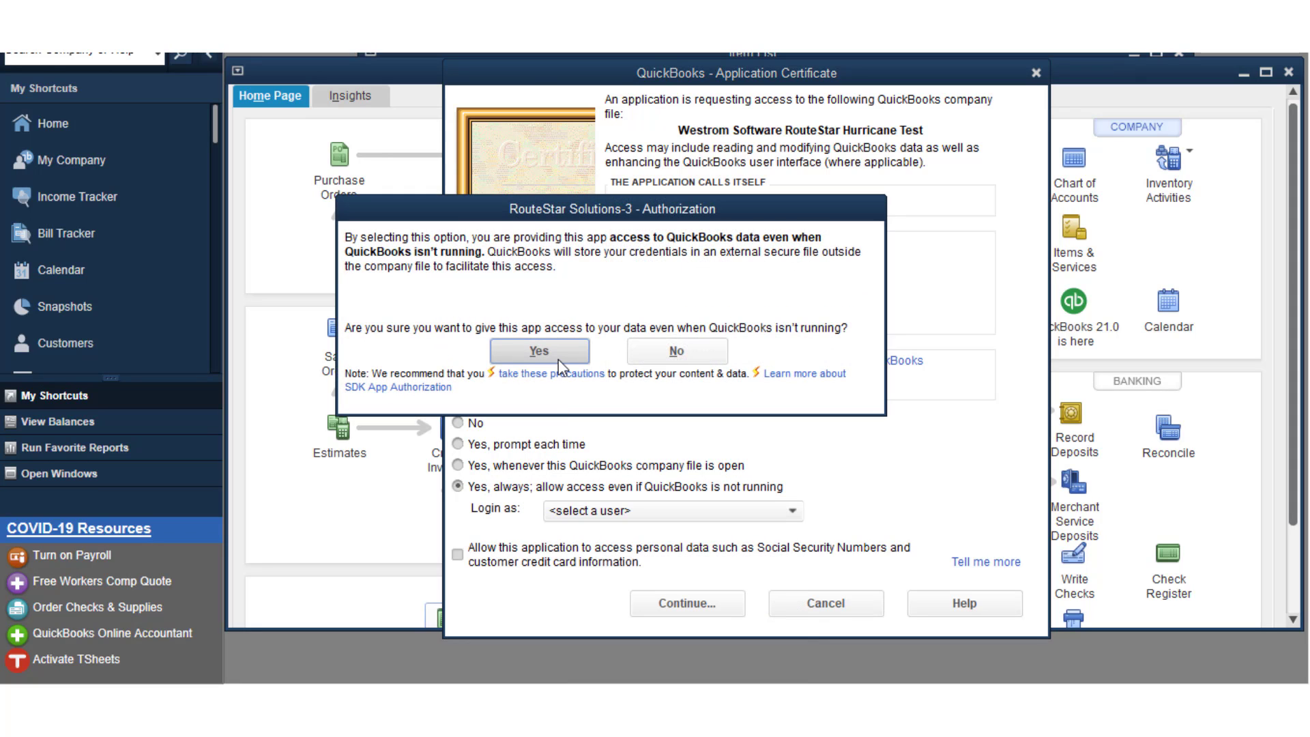
pyautogui.click(558, 353)
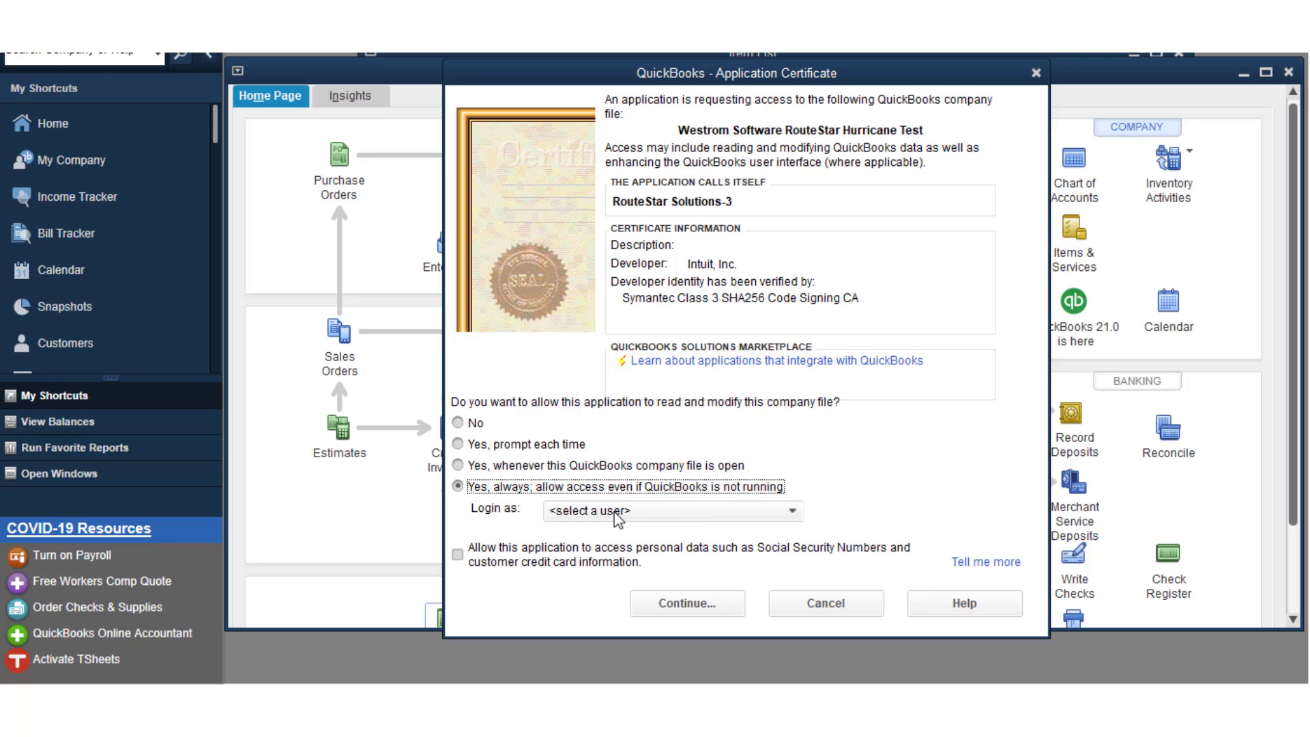
pyautogui.click(617, 513)
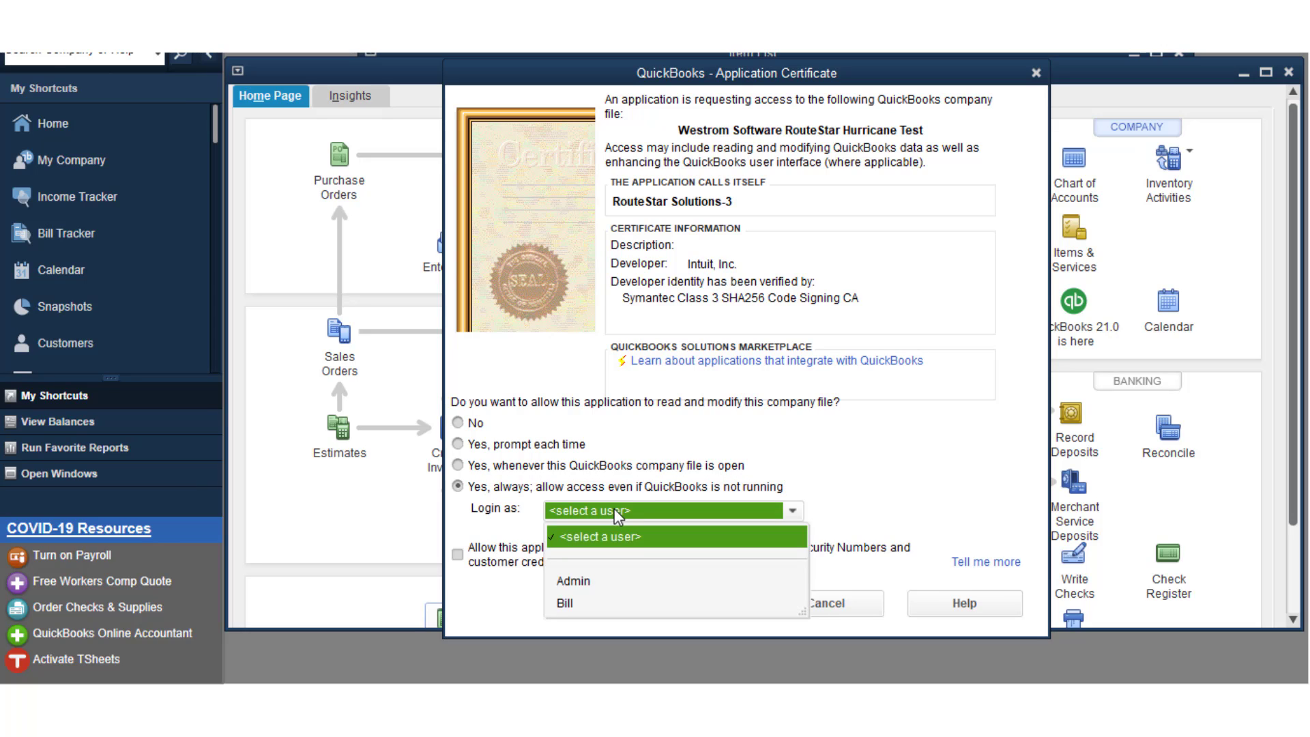
pyautogui.click(573, 581)
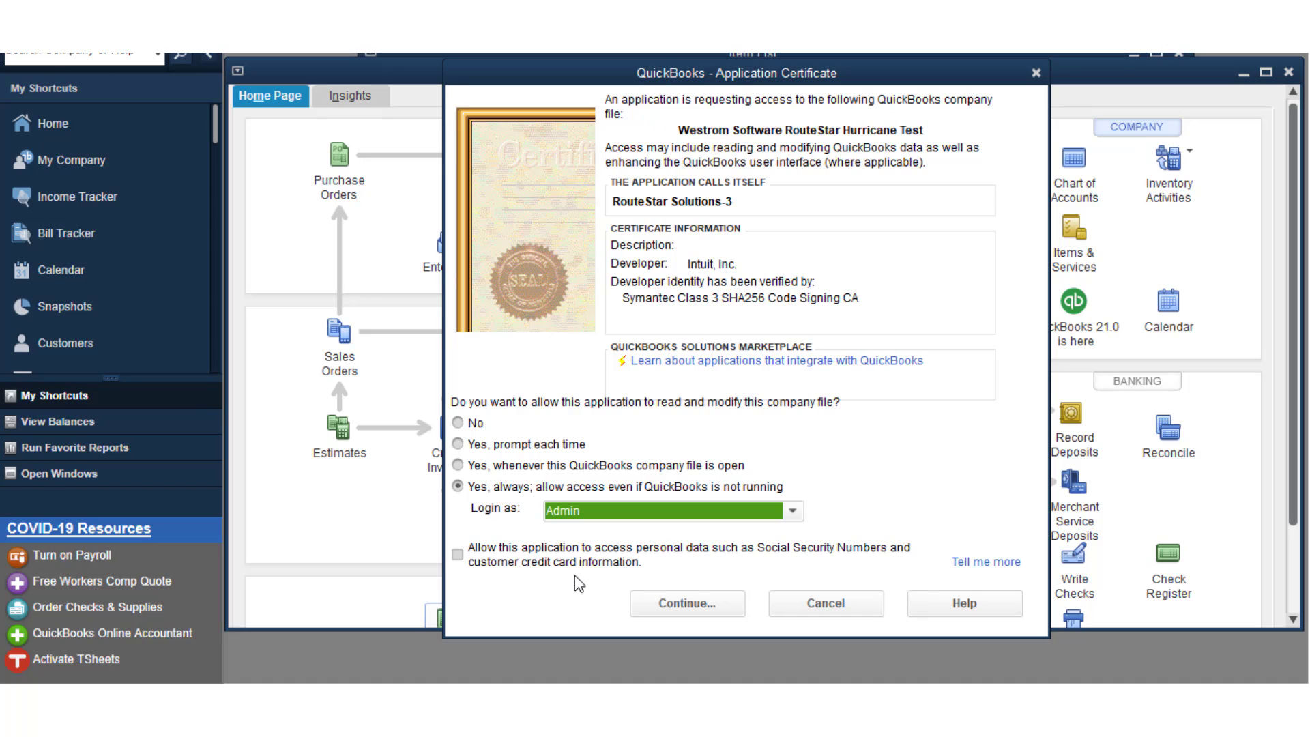
pyautogui.click(688, 603)
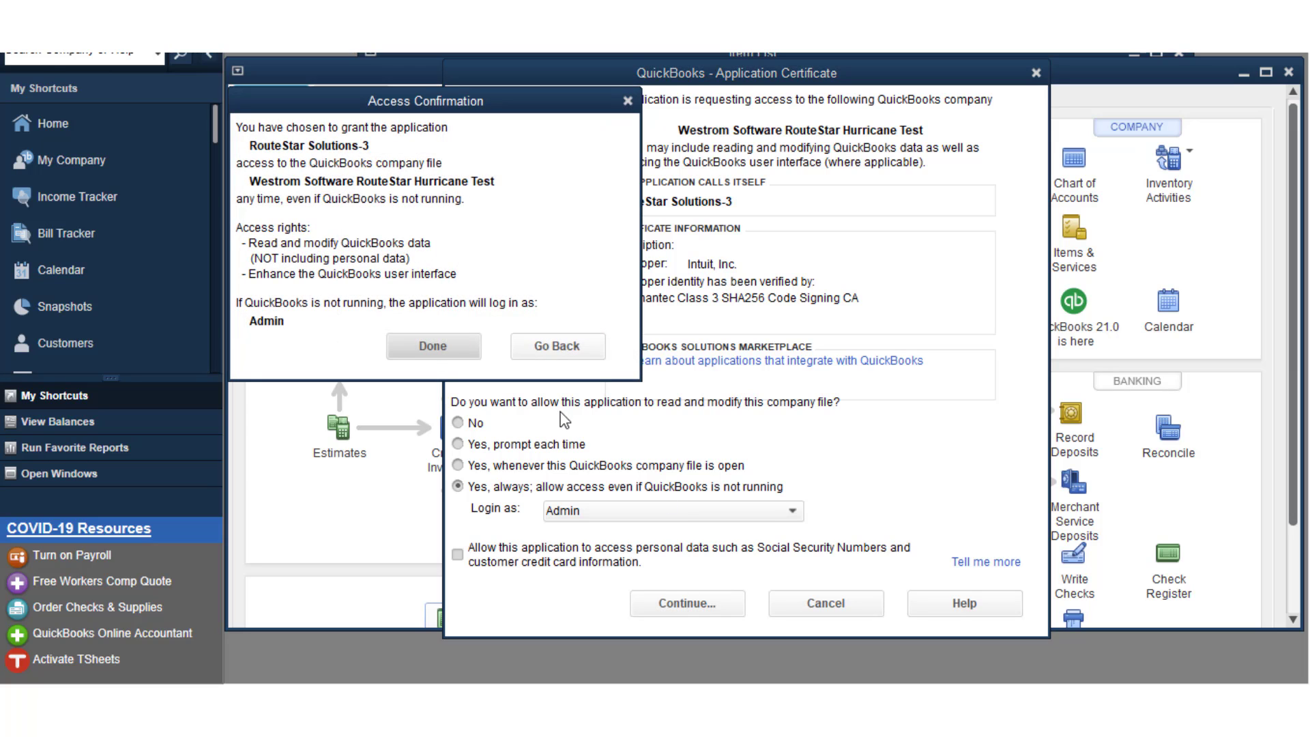
pyautogui.click(434, 348)
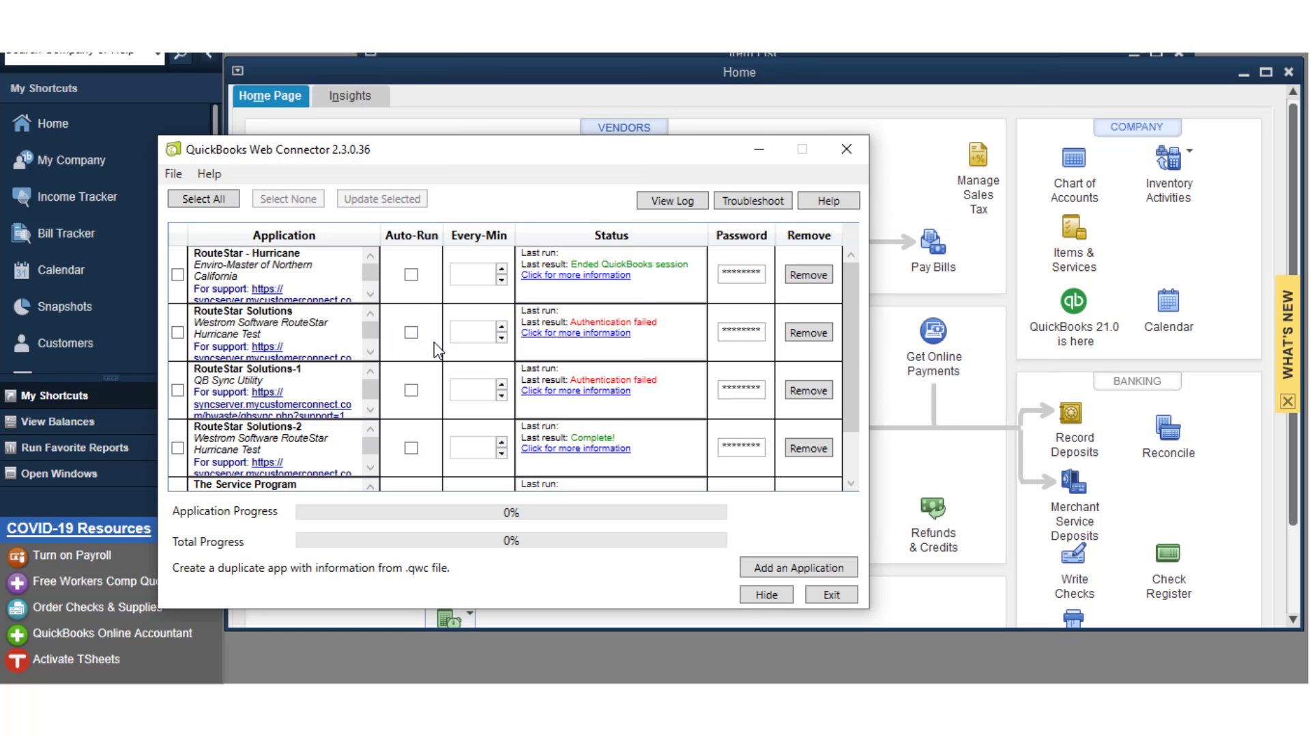
# Bring the QuickBooks Web Connector window back in front of QuickBooks Desktop
pyautogui.click(892, 423)
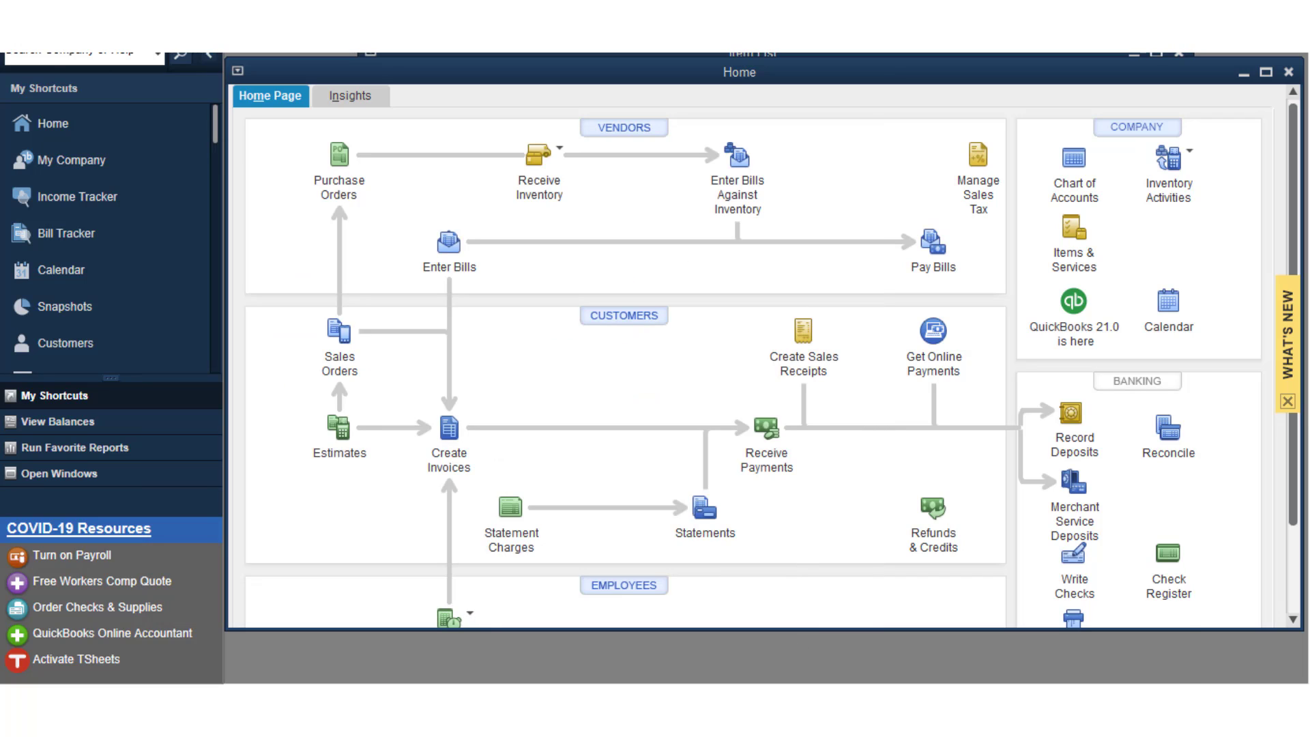
pyautogui.click(1111, 699)
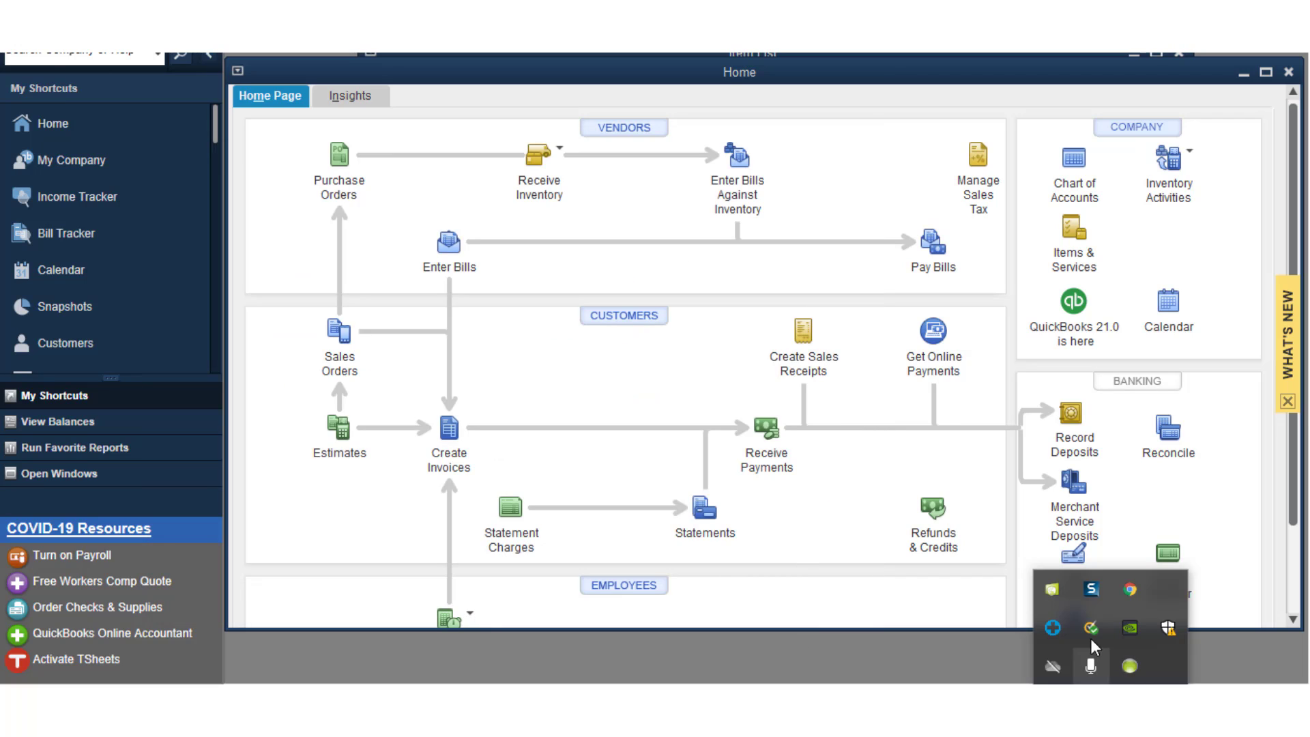
pyautogui.click(1057, 589)
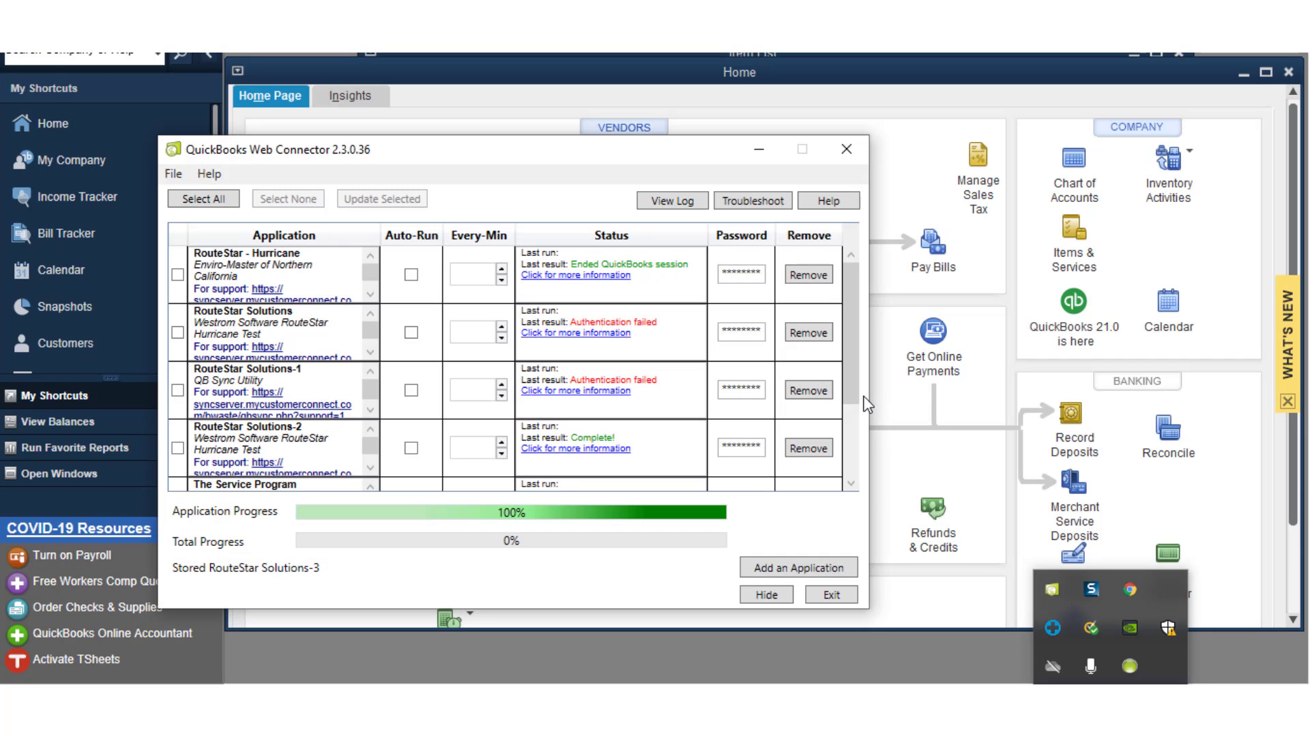
# Select the RouteStar Solutions-3 application for updating, enter its password, and save the password
pyautogui.scroll(-2, 853, 458)
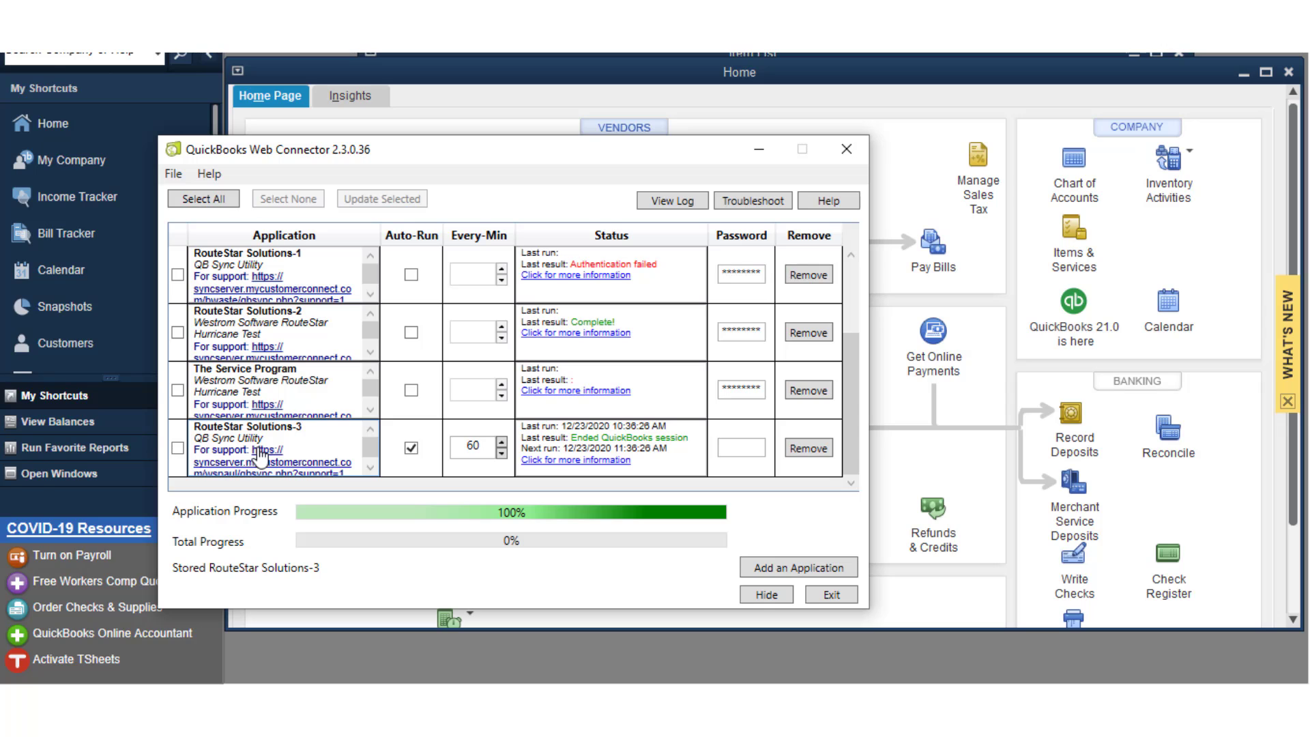
pyautogui.click(179, 449)
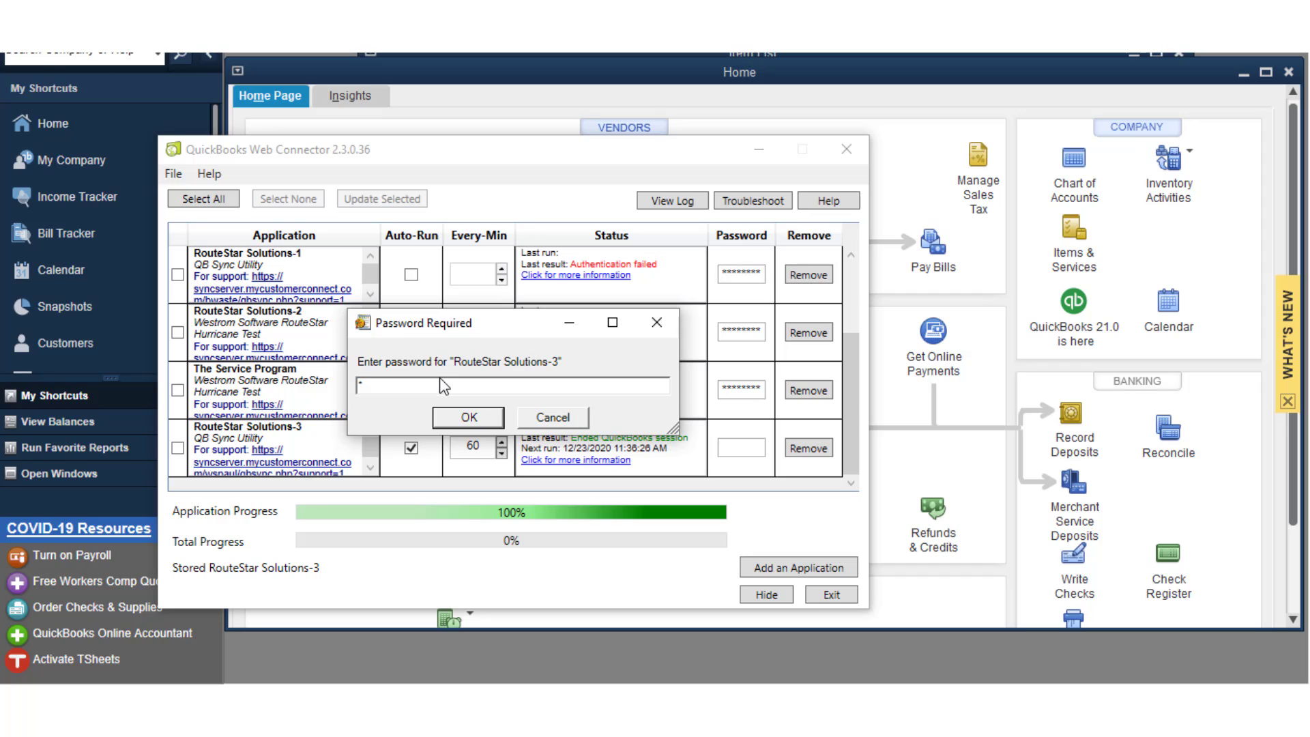
pyautogui.write('********')
pyautogui.click(469, 421)
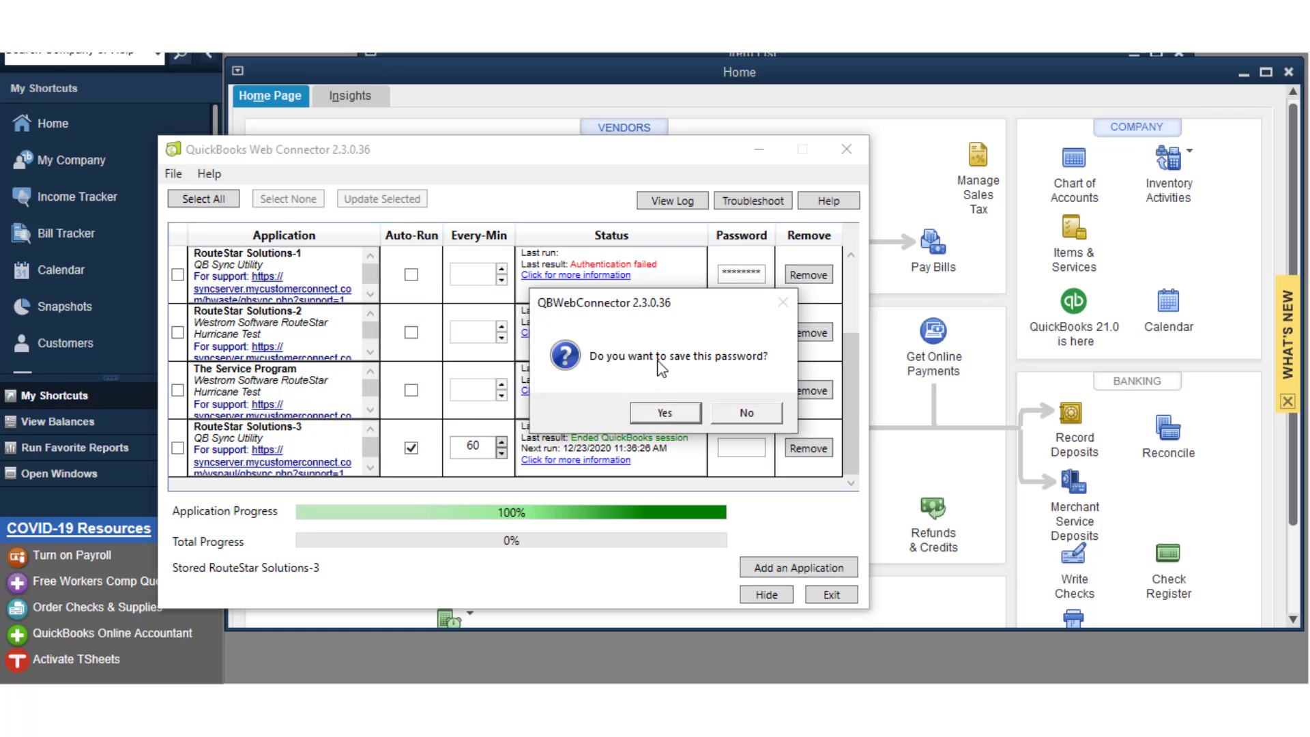
pyautogui.click(655, 416)
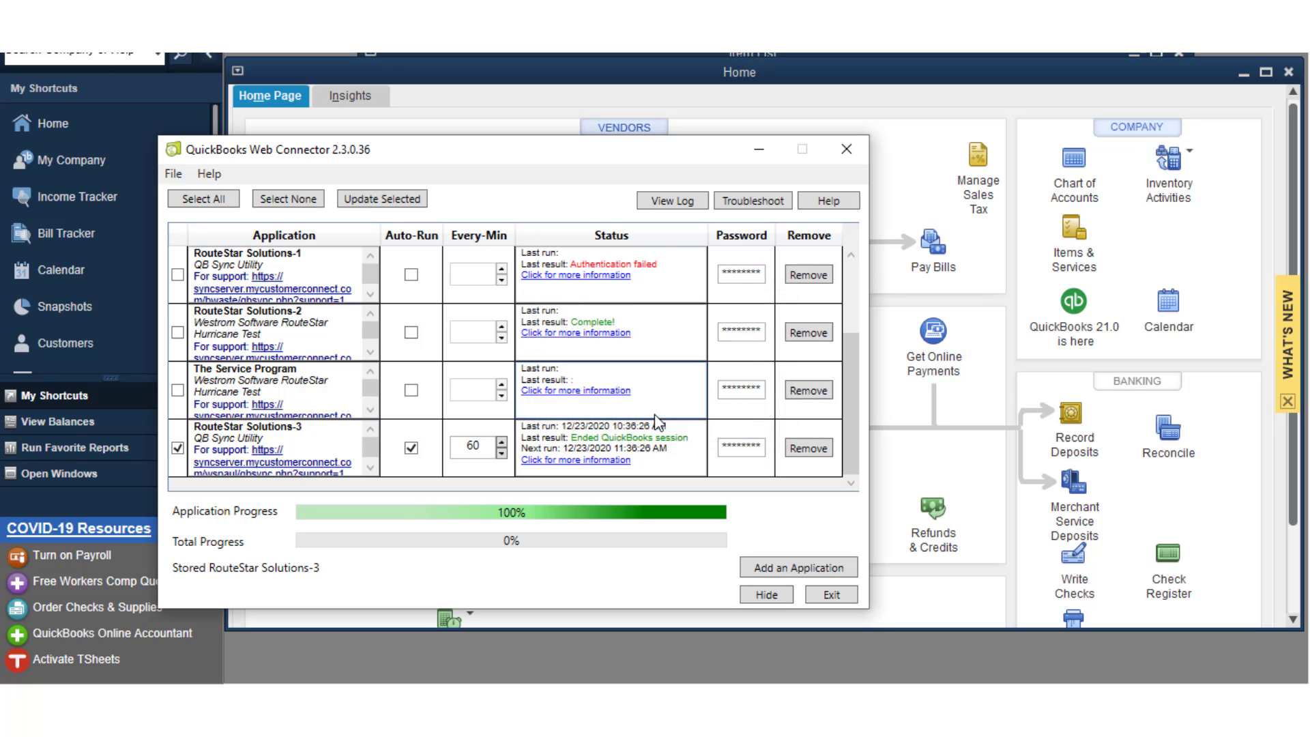
# Set the auto-run interval of RouteStar Solutions-3 to 30 minutes and run the update for the selected application
pyautogui.click(477, 456)
pyautogui.moveTo(476, 446); pyautogui.dragTo(466, 445)
pyautogui.write('30')
pyautogui.click(375, 201)
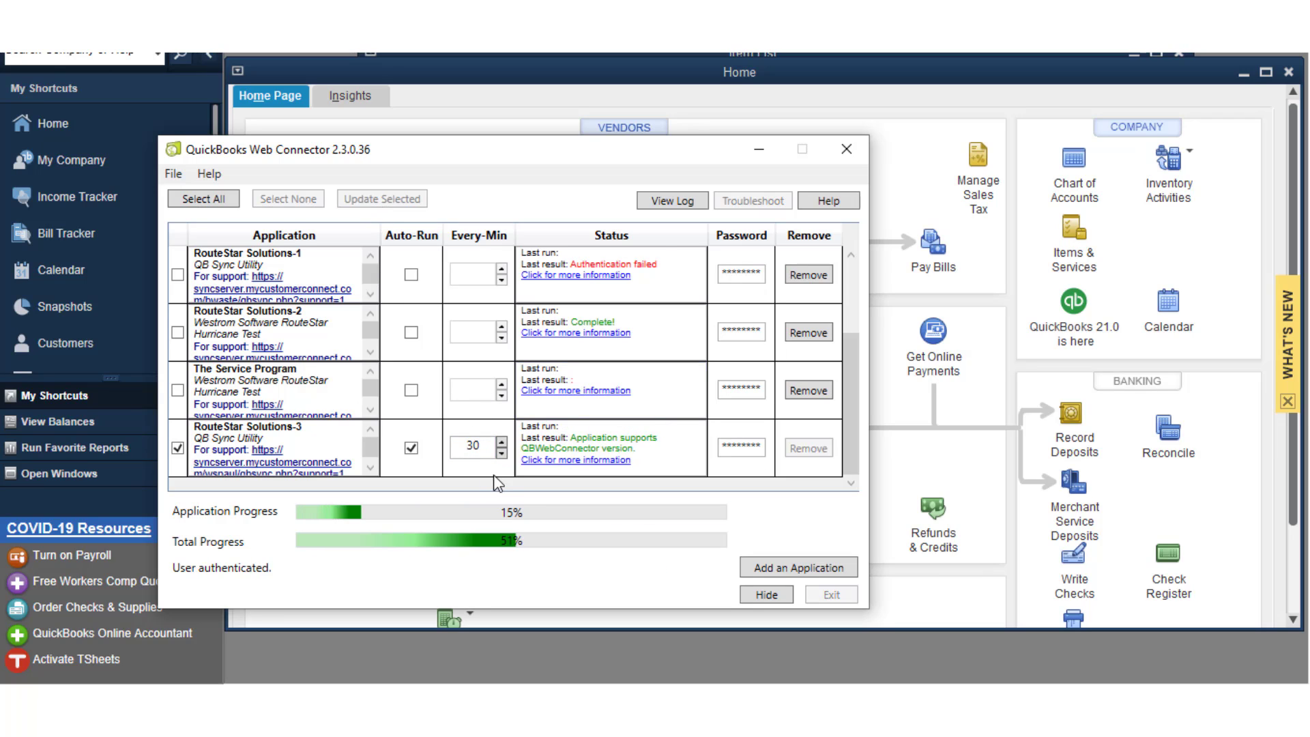